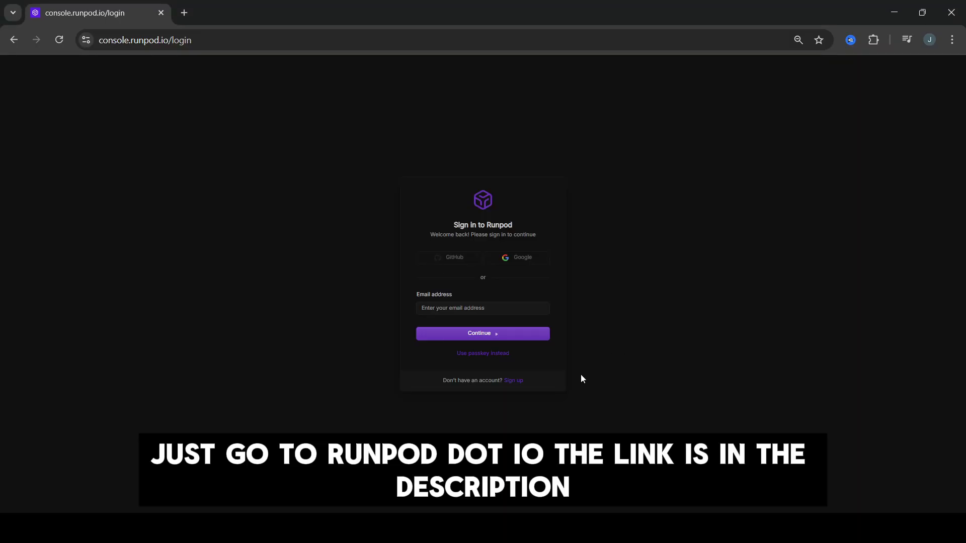
Step: Log in to RunPod with Google and land on the empty Network Storage page
{"action": "left_click", "coordinate": [522, 262]}
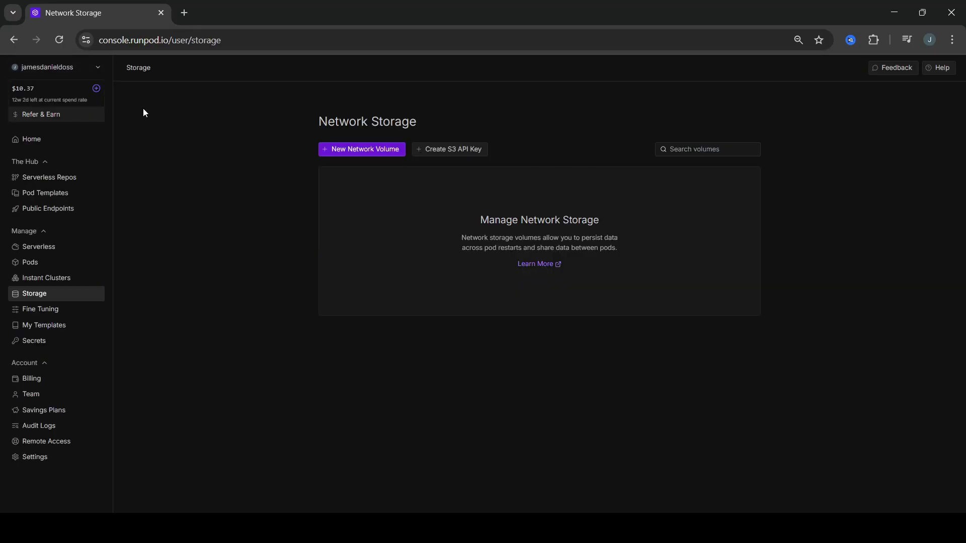
Step: Request a $10 credit top-up with auto-pay enabled and go to checkout
{"action": "left_click", "coordinate": [97, 88]}
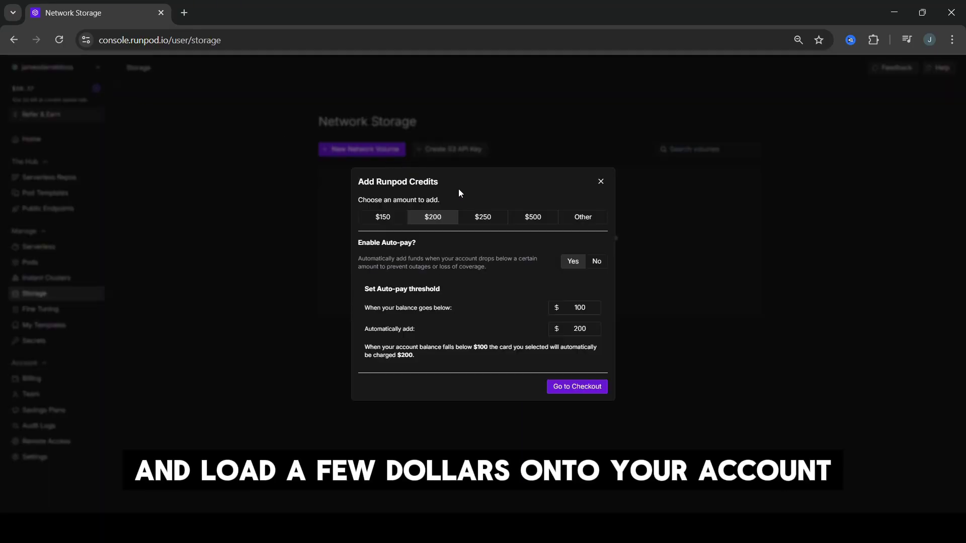
{"action": "left_click", "coordinate": [583, 218]}
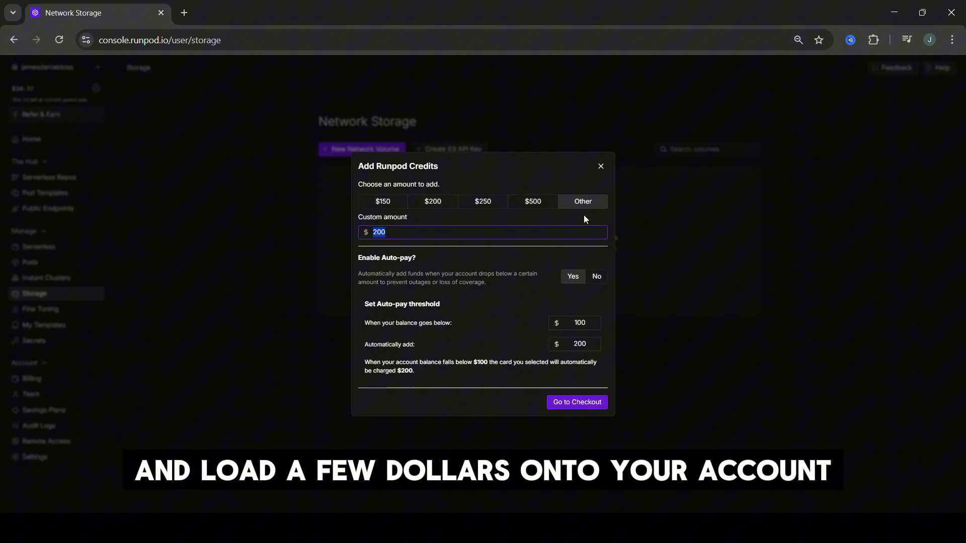
{"action": "type", "text": "10"}
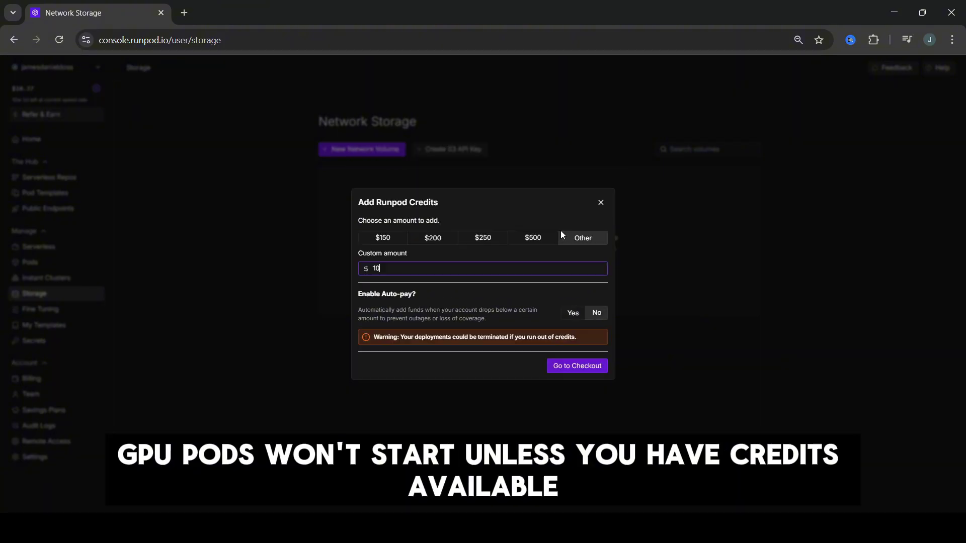
{"action": "left_click", "coordinate": [549, 254]}
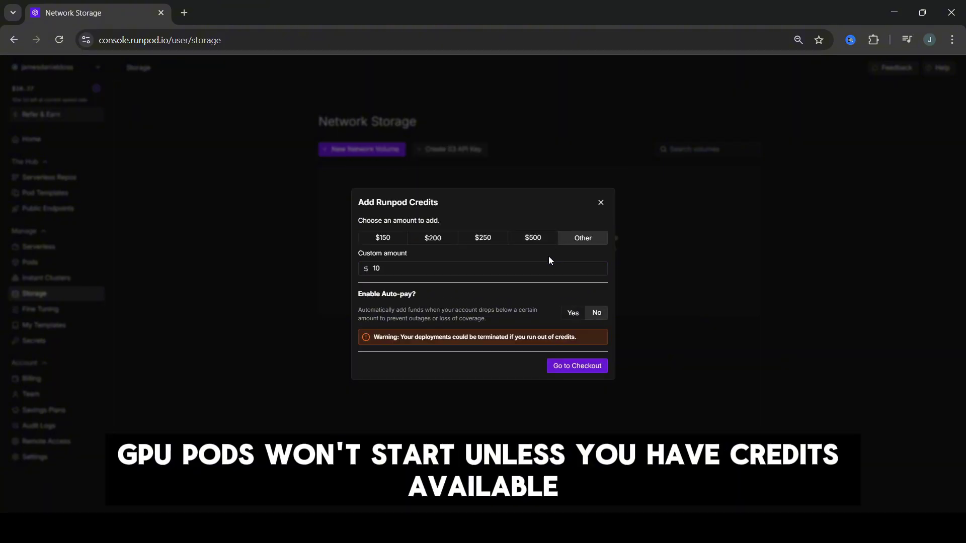
{"action": "left_click", "coordinate": [574, 313]}
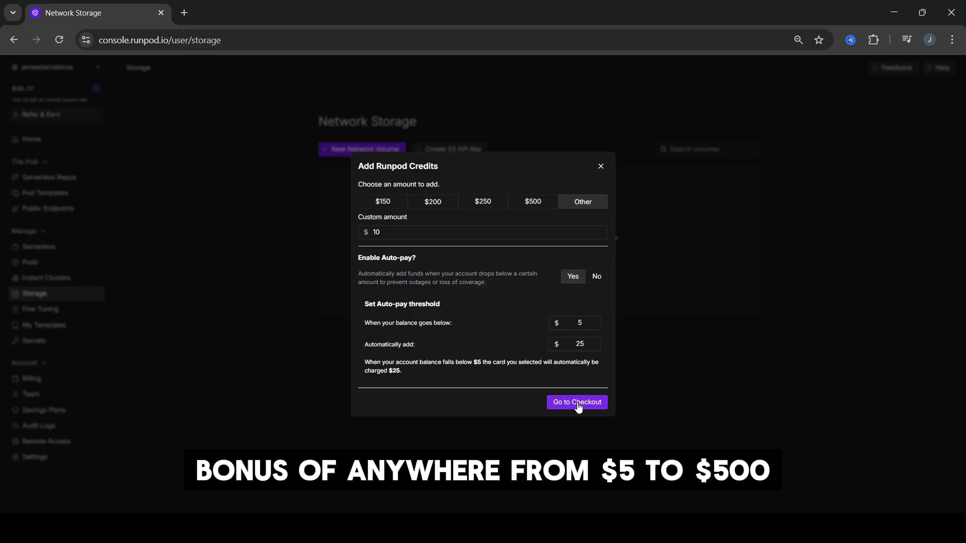
{"action": "left_click", "coordinate": [600, 166]}
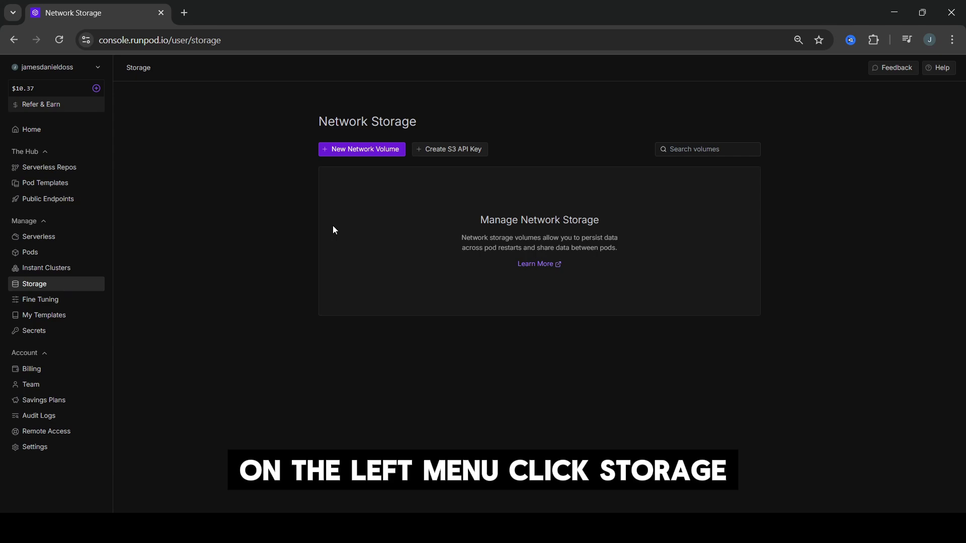
Step: Start a new network volume in the RTX 4090 data centre US-IL-1
{"action": "left_click", "coordinate": [373, 154]}
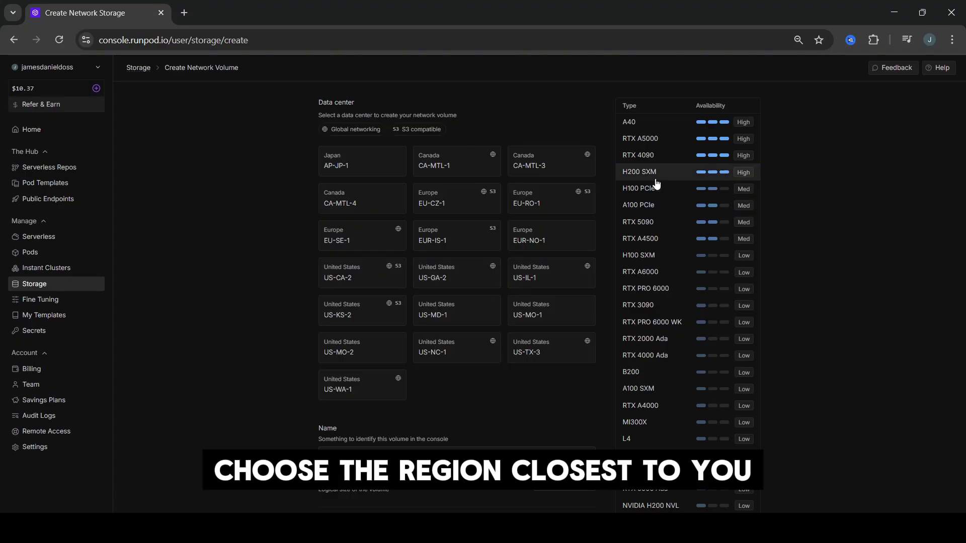
{"action": "left_click", "coordinate": [661, 156]}
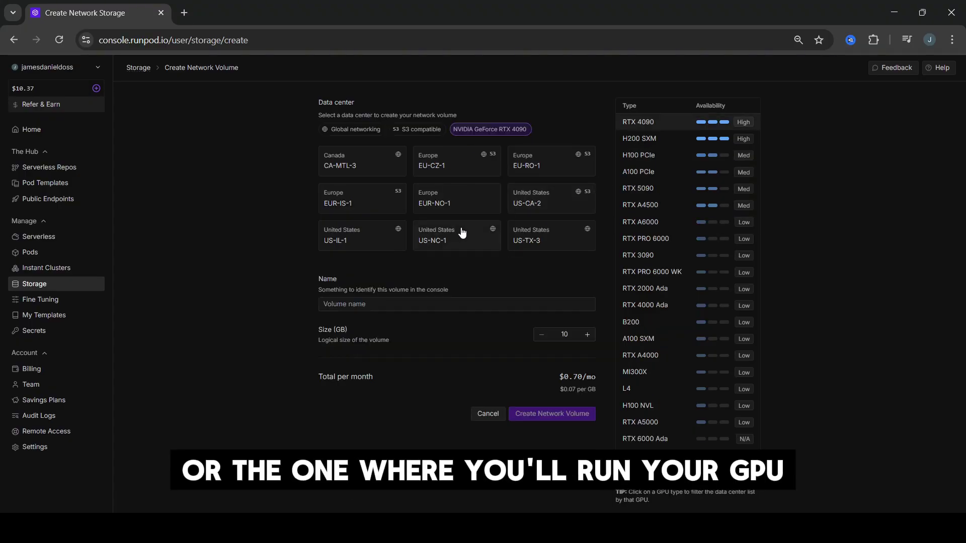
{"action": "left_click", "coordinate": [341, 246]}
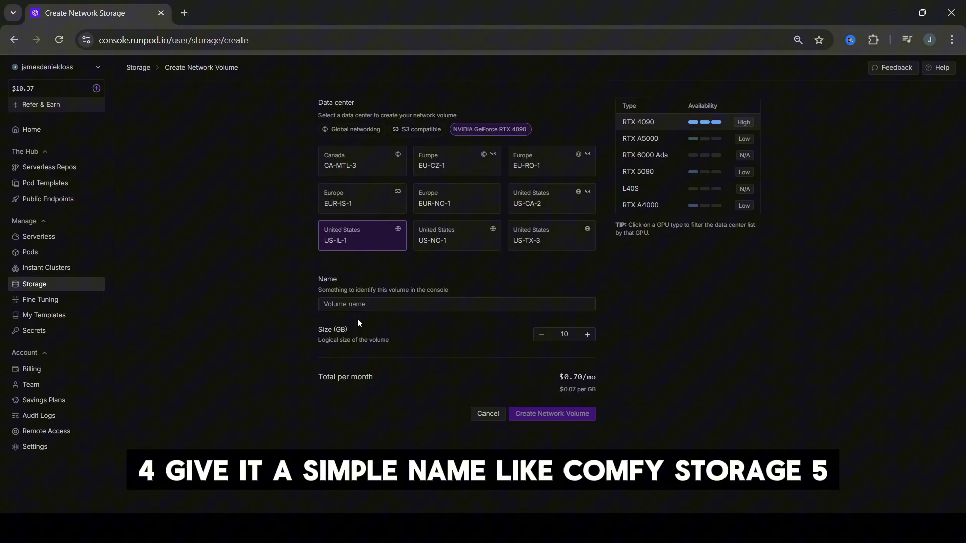
Step: Name the volume 'Comfy Storage' and set its size to 50 GB
{"action": "left_click", "coordinate": [367, 303]}
{"action": "type", "text": "Comf"}
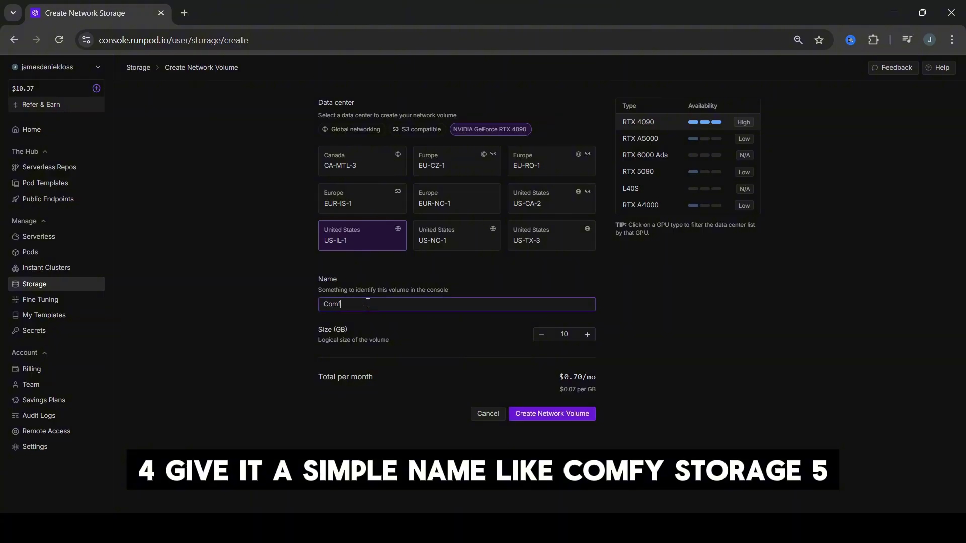
{"action": "type", "text": "y S"}
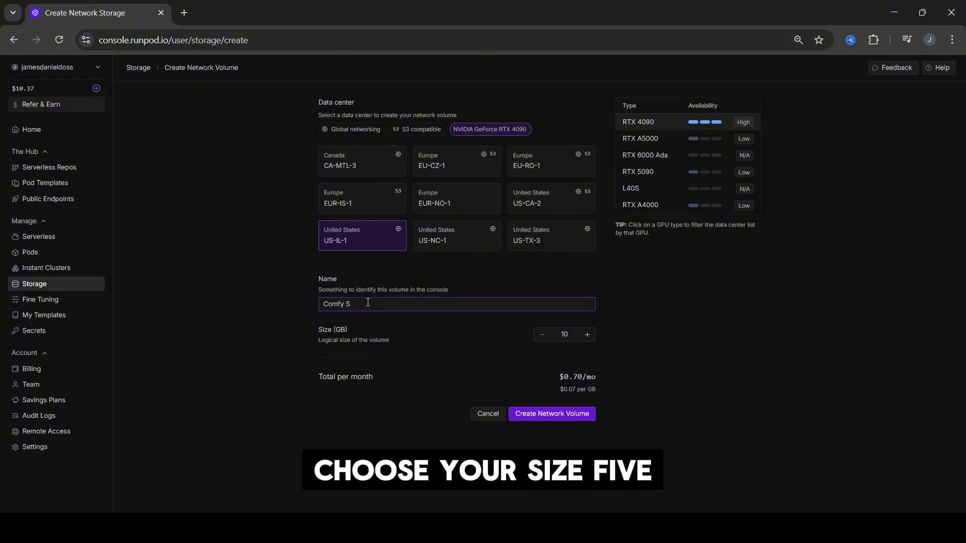
{"action": "type", "text": "torage"}
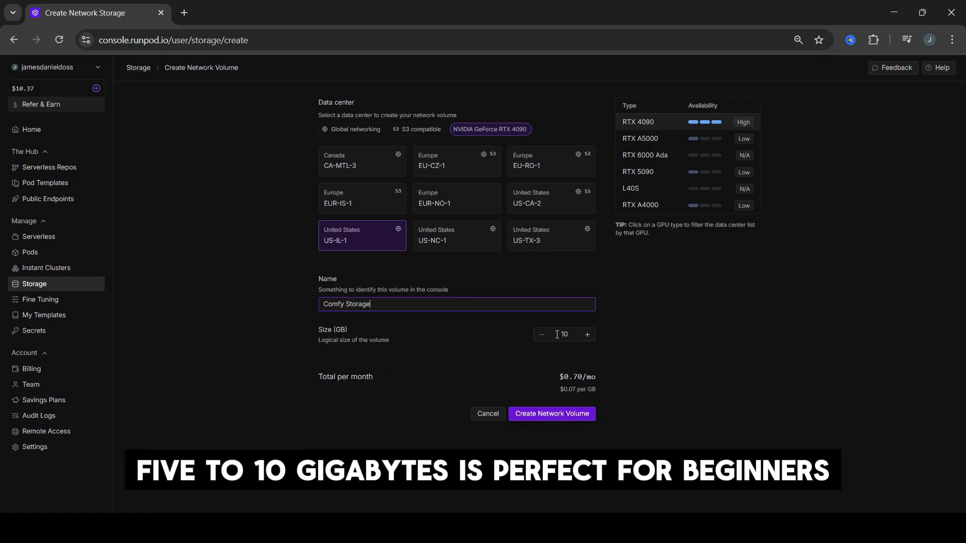
{"action": "double_click", "coordinate": [565, 335]}
{"action": "type", "text": "50"}
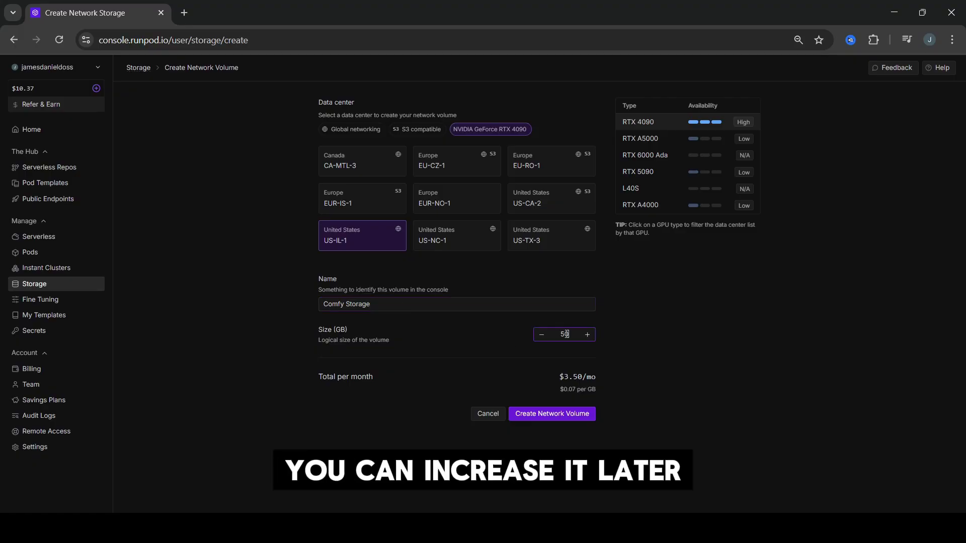
{"action": "left_click", "coordinate": [642, 310]}
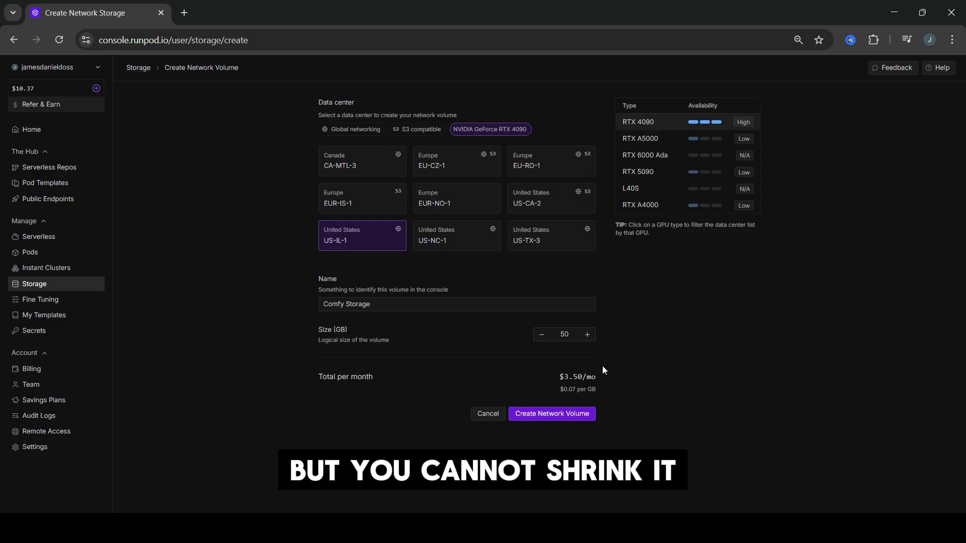
Step: Create the Comfy Storage volume and open its 50 GB US-IL-1 details page
{"action": "left_click", "coordinate": [551, 415]}
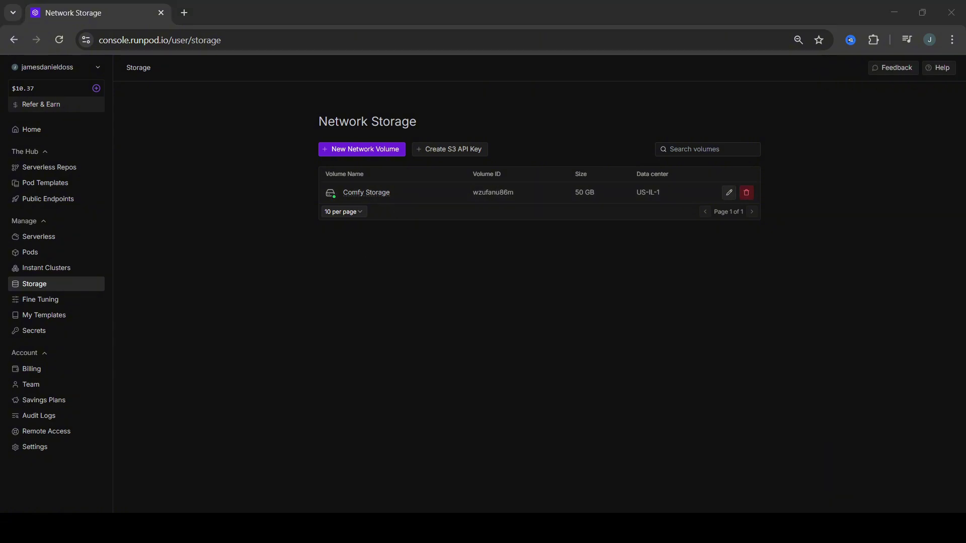
{"action": "left_click", "coordinate": [463, 248]}
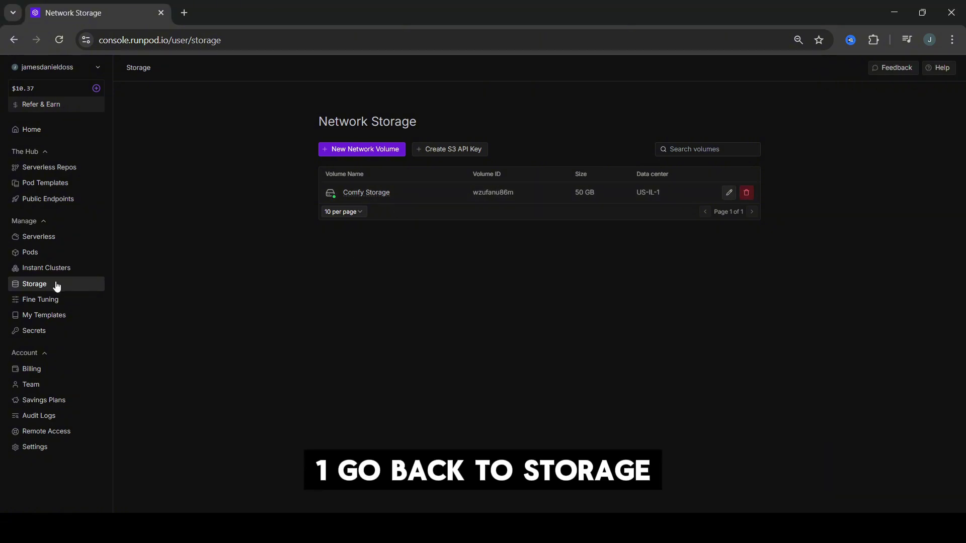
{"action": "left_click", "coordinate": [386, 195]}
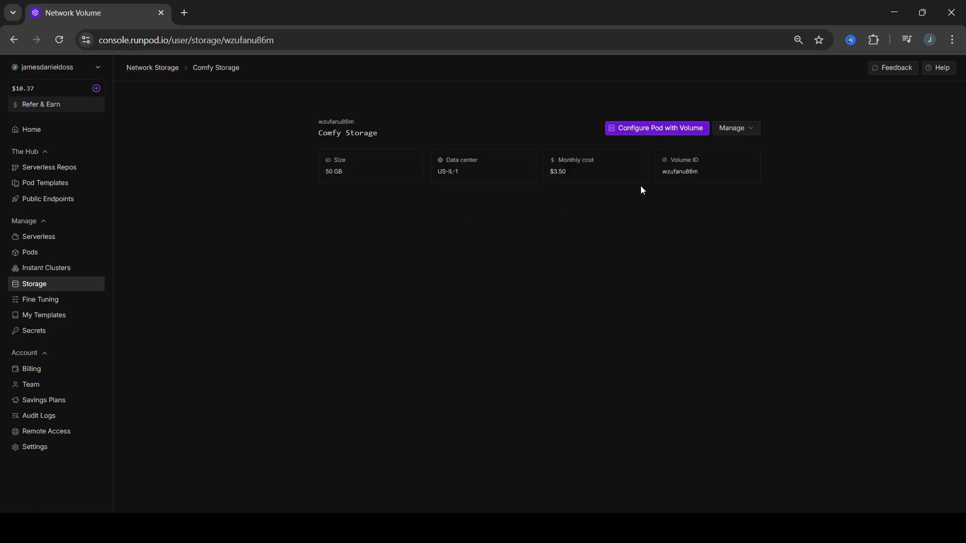
Step: Configure a pod with the Comfy Storage volume attached and an RTX 4090 GPU
{"action": "left_click", "coordinate": [659, 130]}
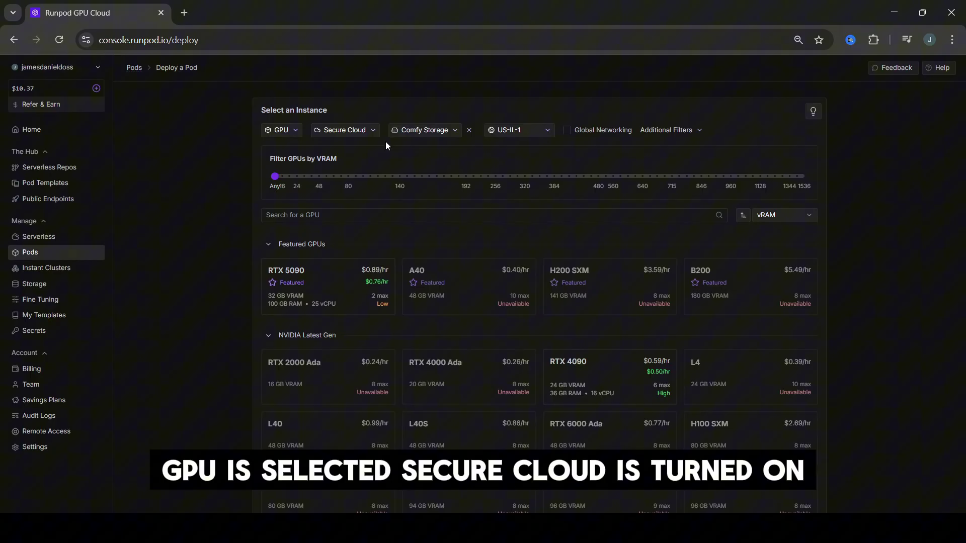
{"action": "left_click", "coordinate": [456, 132]}
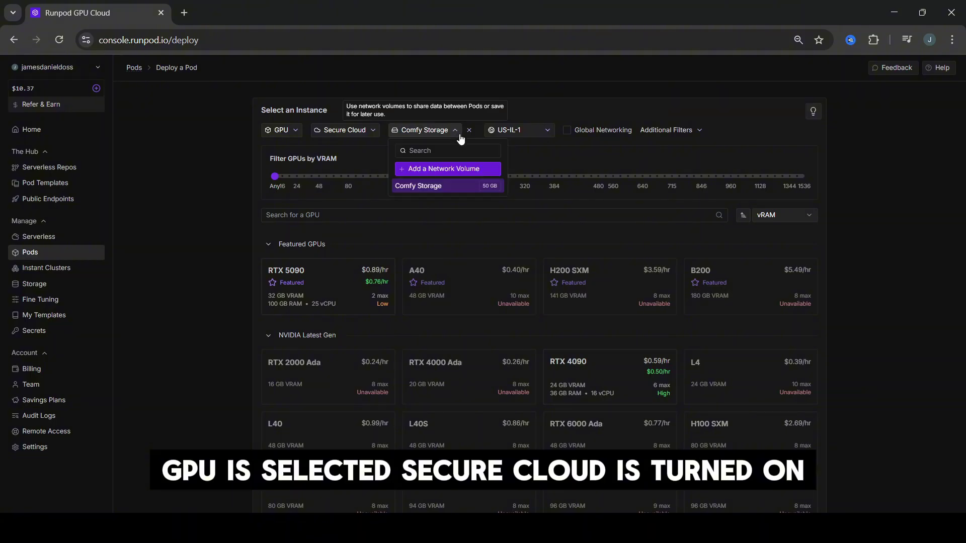
{"action": "left_click", "coordinate": [431, 187]}
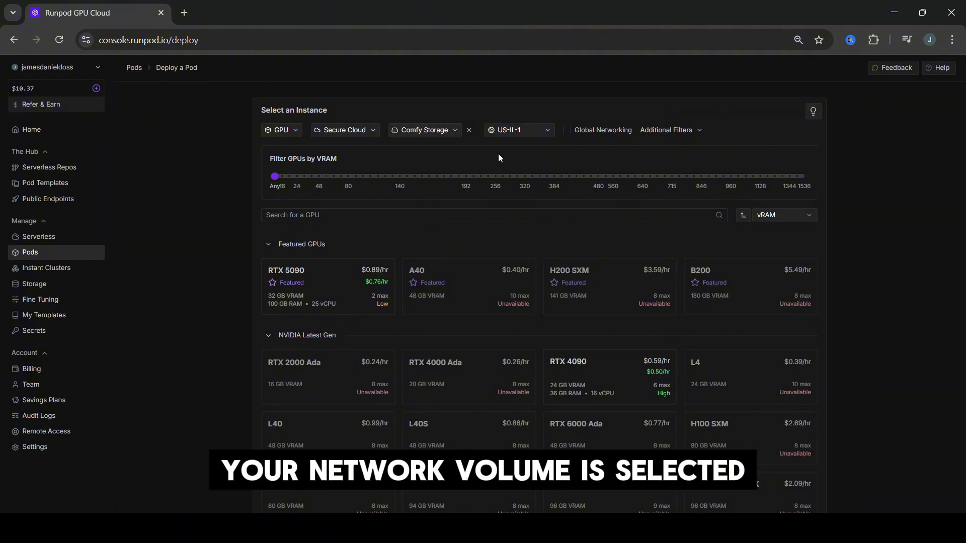
{"action": "left_click", "coordinate": [596, 371]}
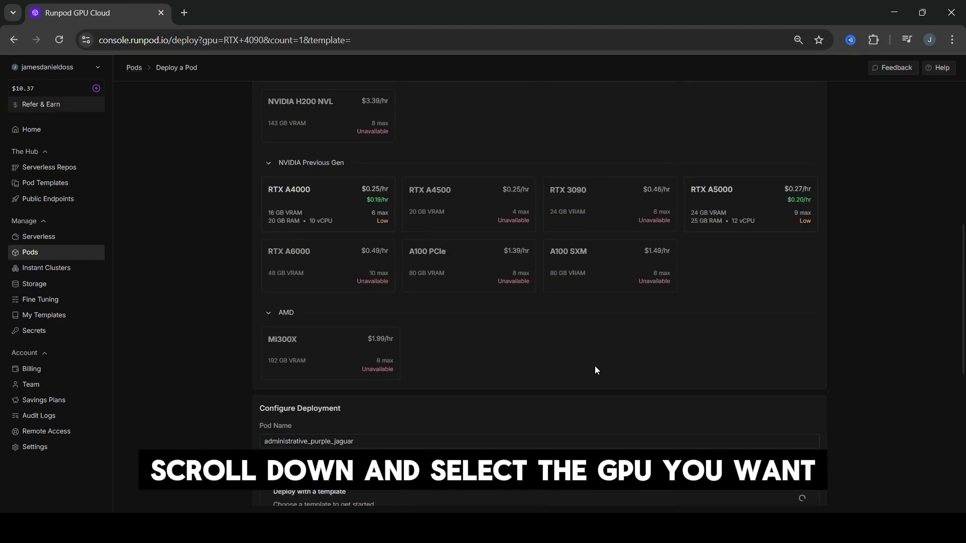
Step: Rename the pod to 'ComfyUI Pod'
{"action": "double_click", "coordinate": [397, 235]}
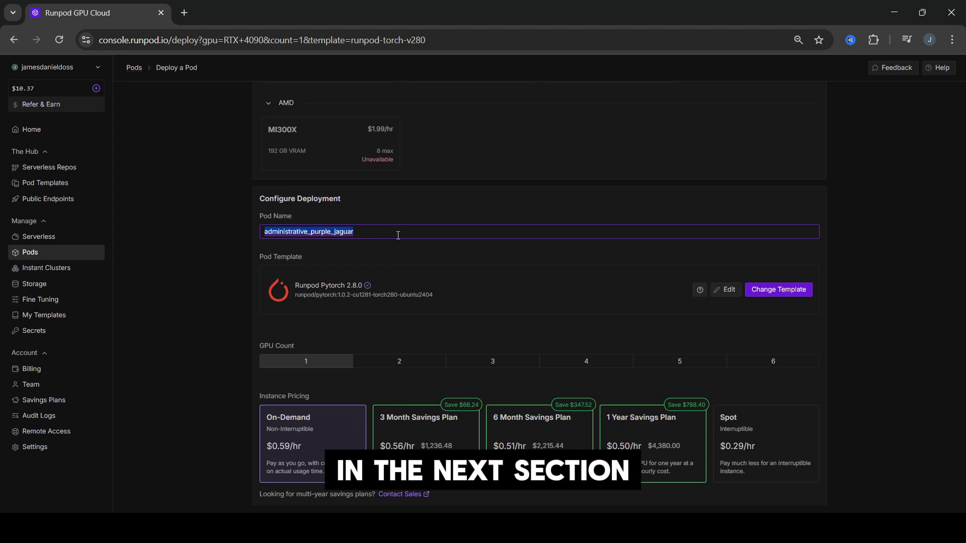
{"action": "type", "text": "Comfyu"}
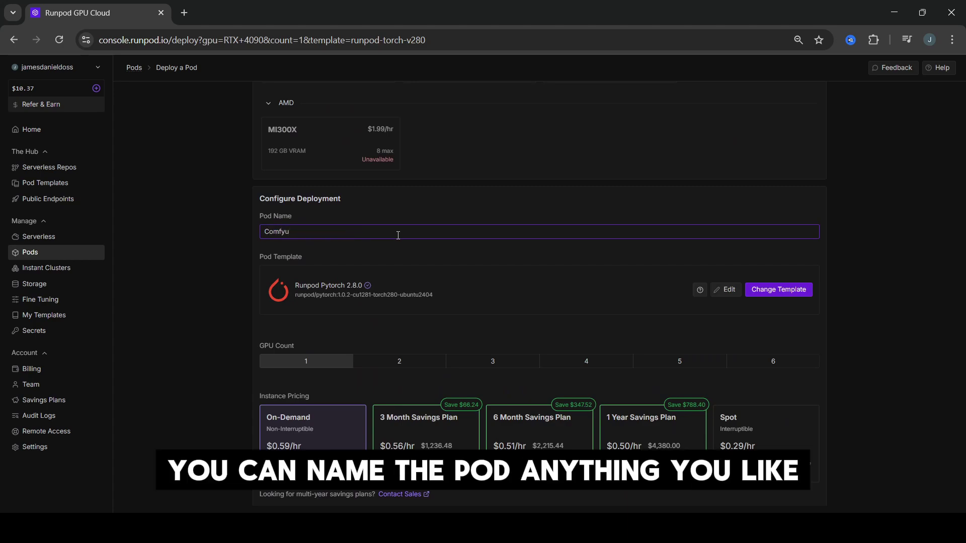
{"action": "key", "text": "BackSpace"}
{"action": "type", "text": "UI"}
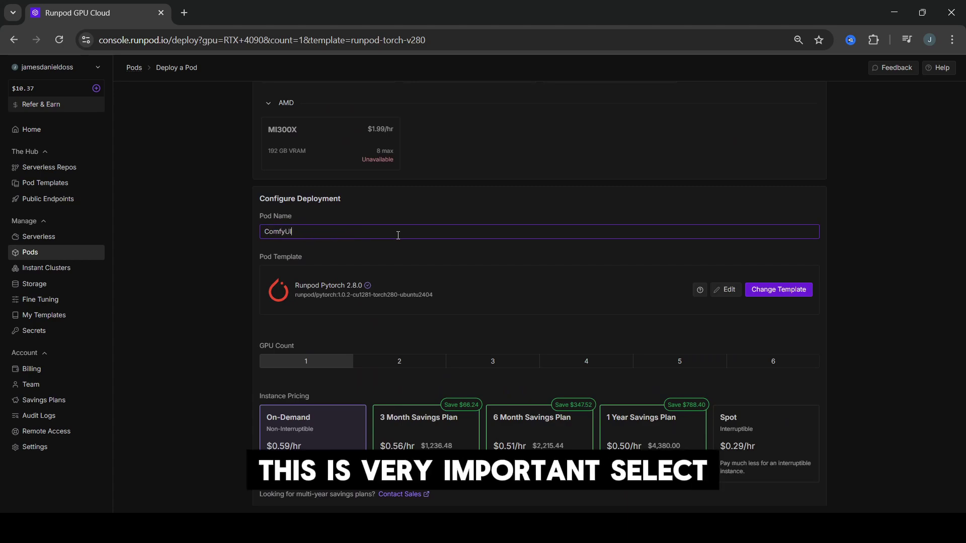
{"action": "type", "text": " Pod"}
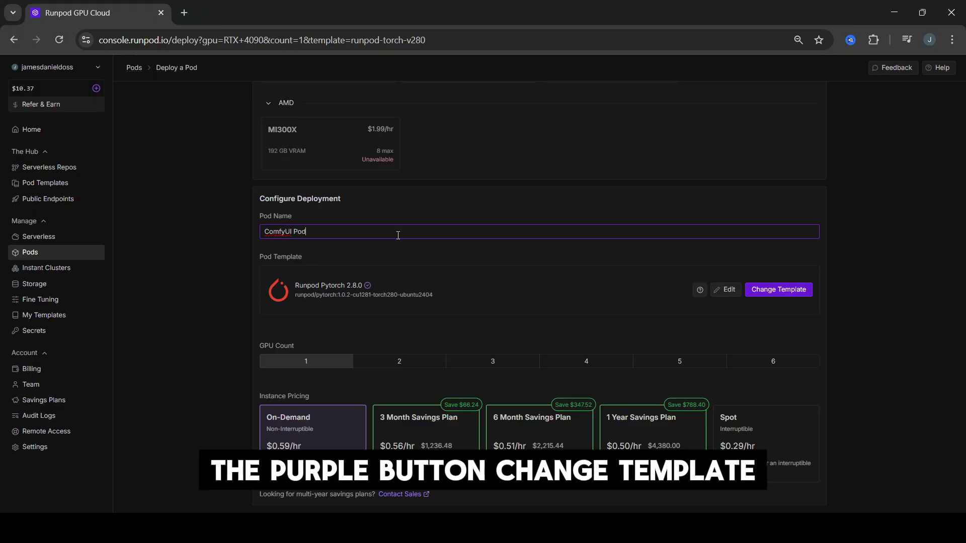
Step: Switch the pod template to DossAI_ComfyUI_Manager by searching 'Doss A'
{"action": "left_click", "coordinate": [774, 290]}
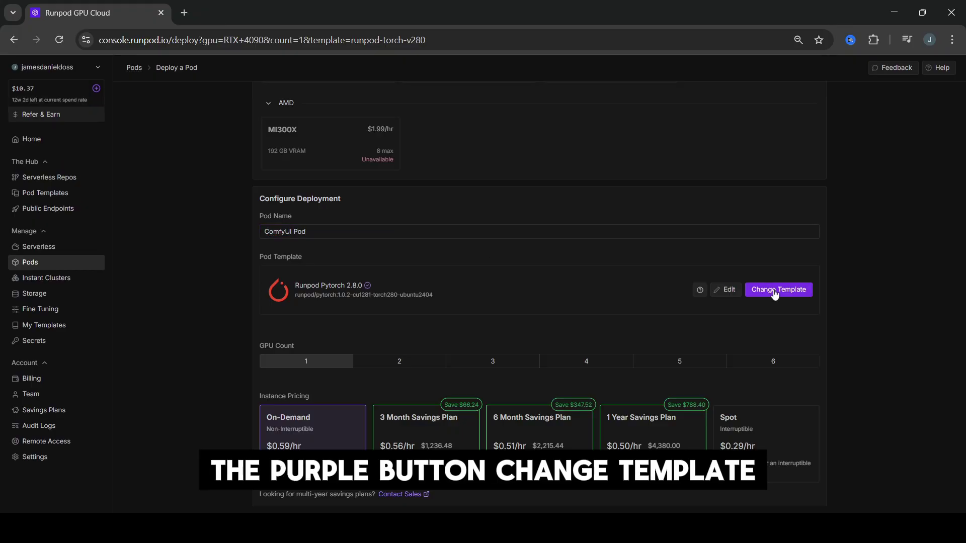
{"action": "left_click", "coordinate": [463, 151]}
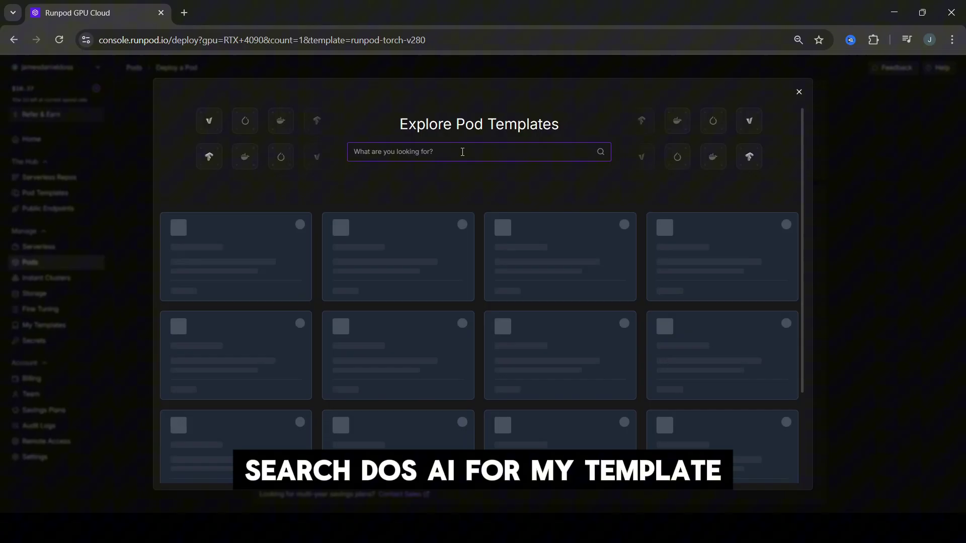
{"action": "type", "text": "Doss AI"}
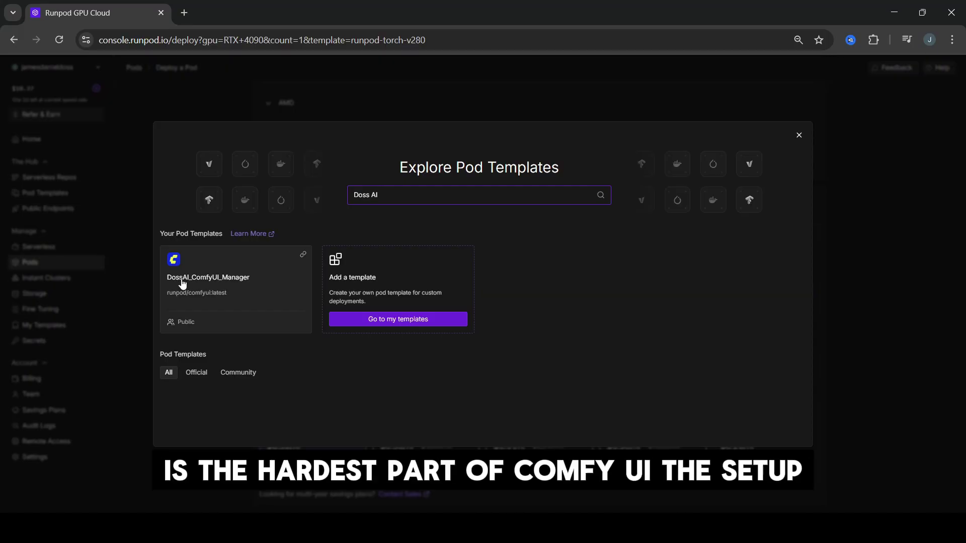
{"action": "left_click", "coordinate": [220, 284]}
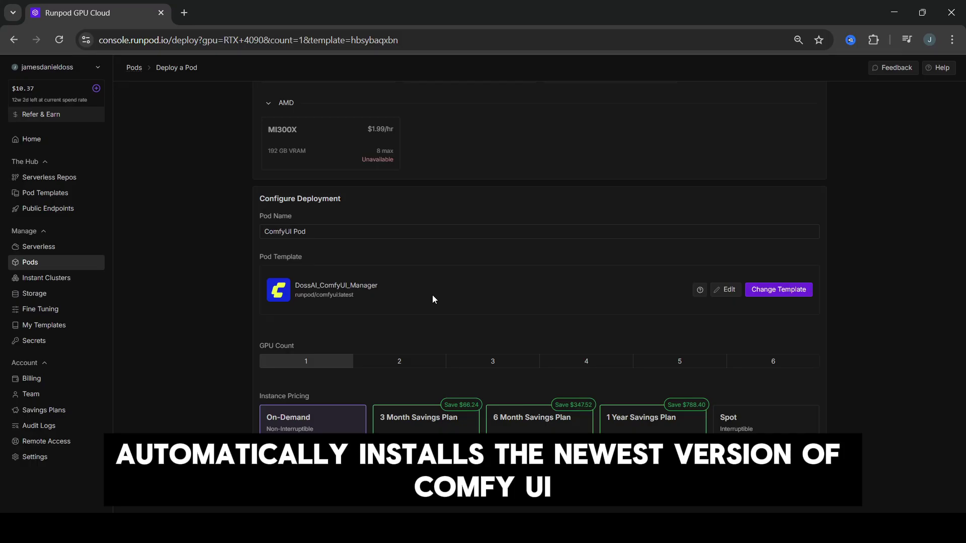
{"action": "scroll", "coordinate": [433, 296], "scroll_direction": "down", "scroll_amount": 3}
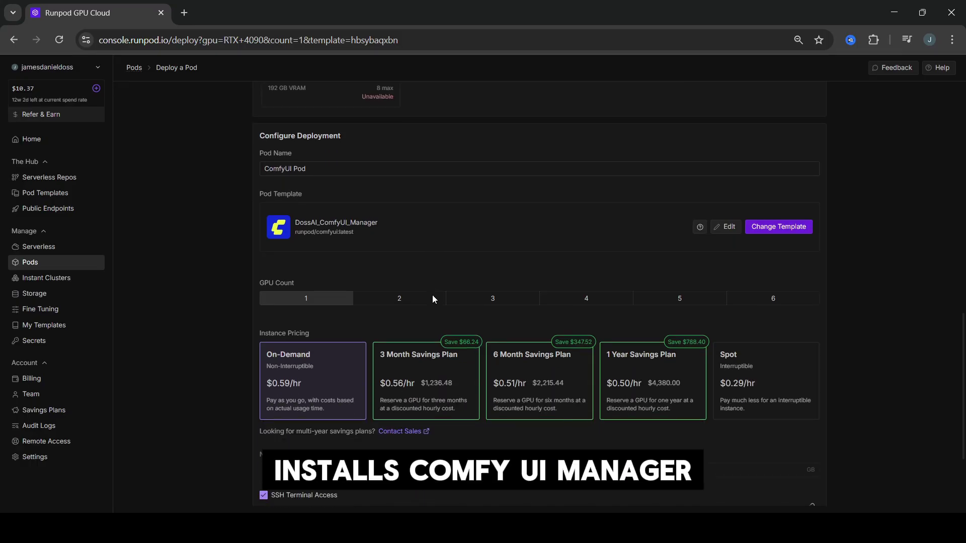
{"action": "scroll", "coordinate": [224, 295], "scroll_direction": "down", "scroll_amount": 1}
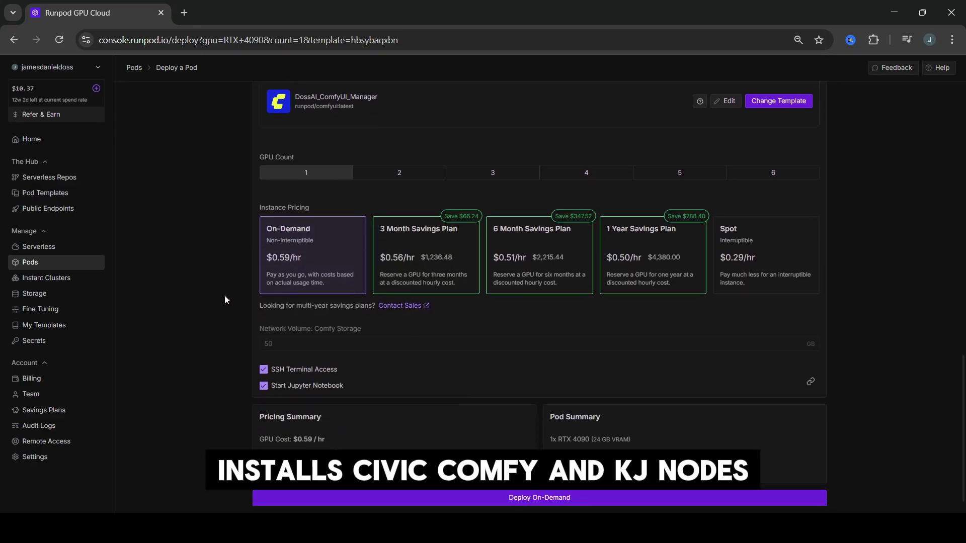
{"action": "scroll", "coordinate": [225, 295], "scroll_direction": "up", "scroll_amount": 1}
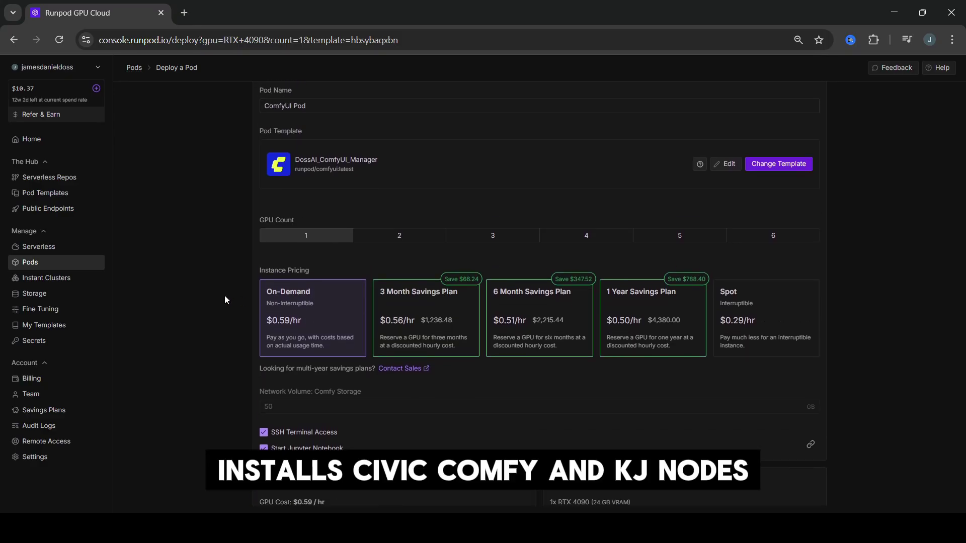
{"action": "scroll", "coordinate": [225, 300], "scroll_direction": "up", "scroll_amount": 1}
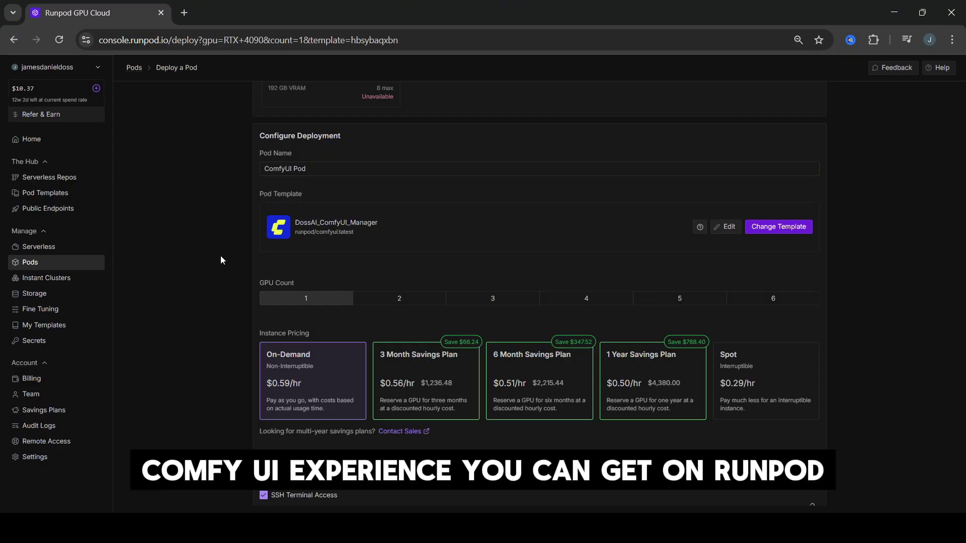
{"action": "scroll", "coordinate": [220, 260], "scroll_direction": "down", "scroll_amount": 3}
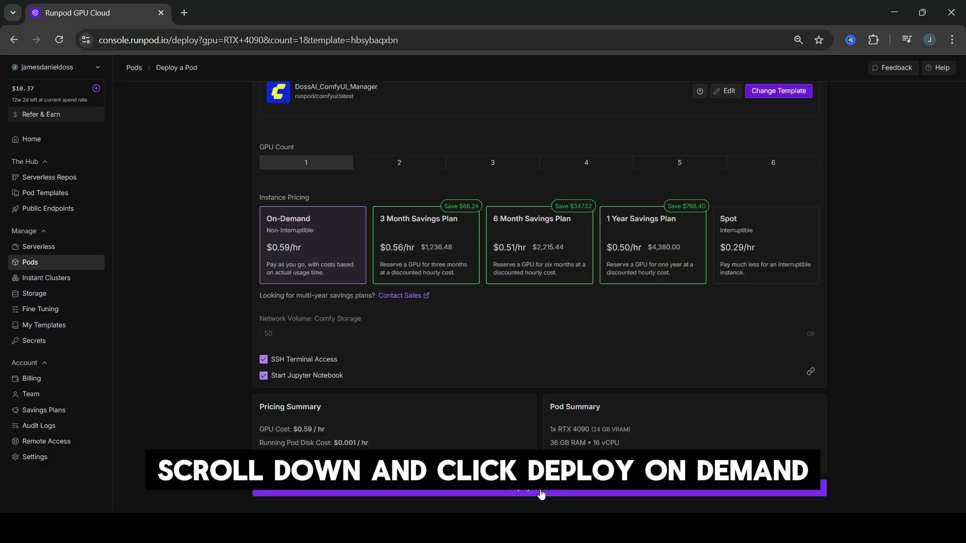
Step: Deploy the ComfyUI Pod on demand
{"action": "left_click", "coordinate": [540, 491]}
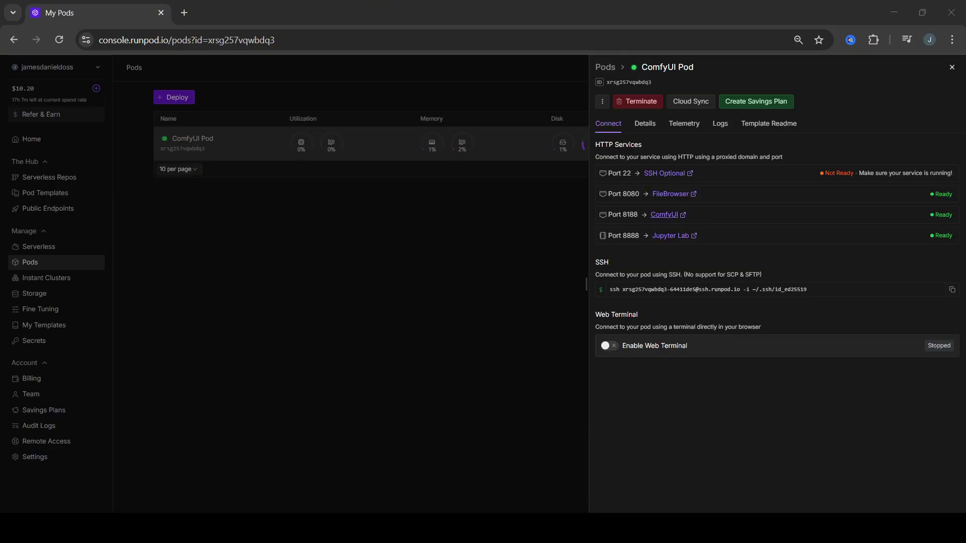
Step: Launch ComfyUI from the pod's port 8188 link and close the Templates dialog
{"action": "left_click", "coordinate": [664, 215]}
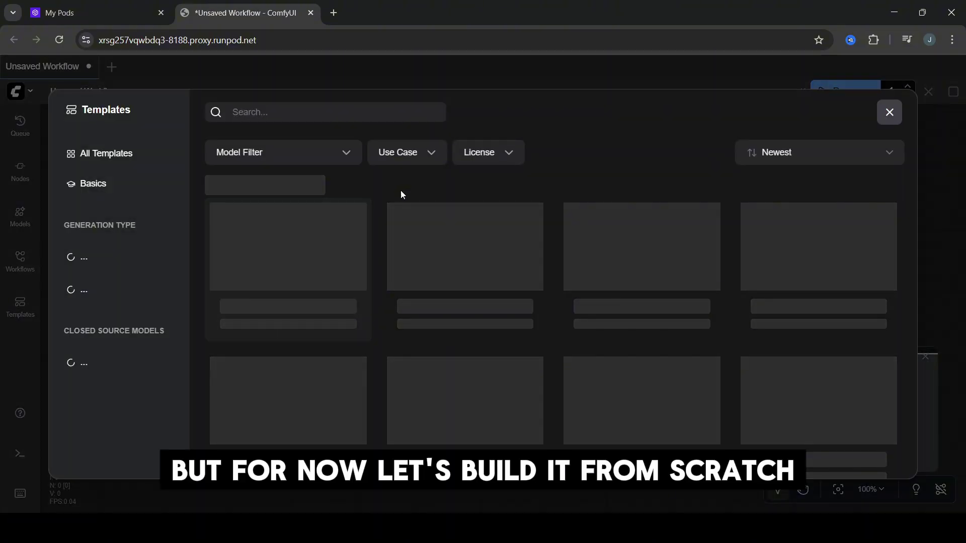
{"action": "left_click", "coordinate": [894, 115]}
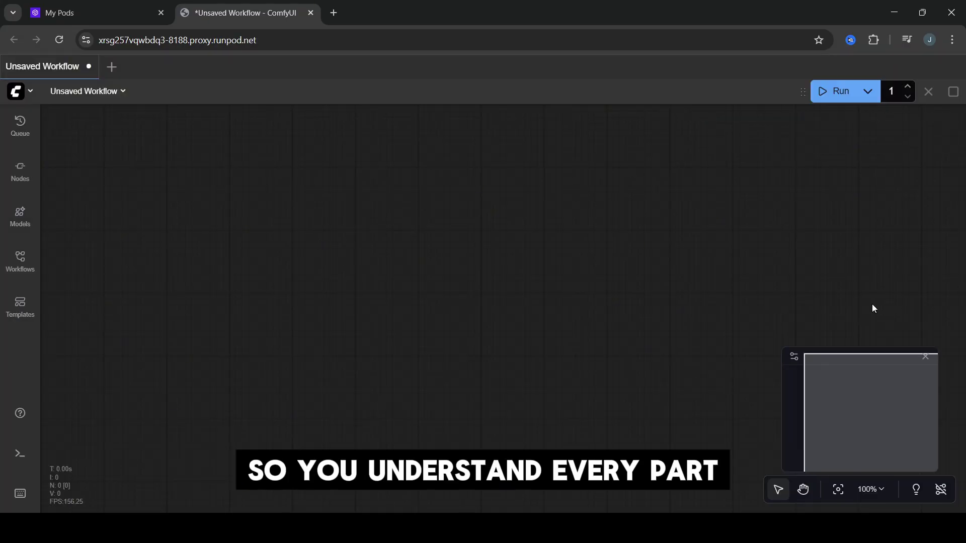
Step: Hide the minimap and place a Load Checkpoint node at the canvas's upper left
{"action": "left_click", "coordinate": [927, 356]}
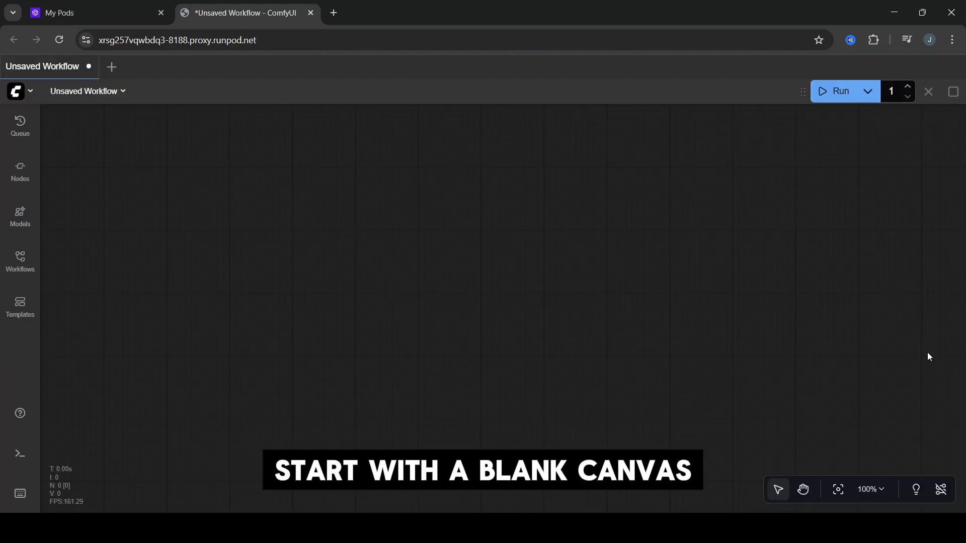
{"action": "double_click", "coordinate": [317, 265]}
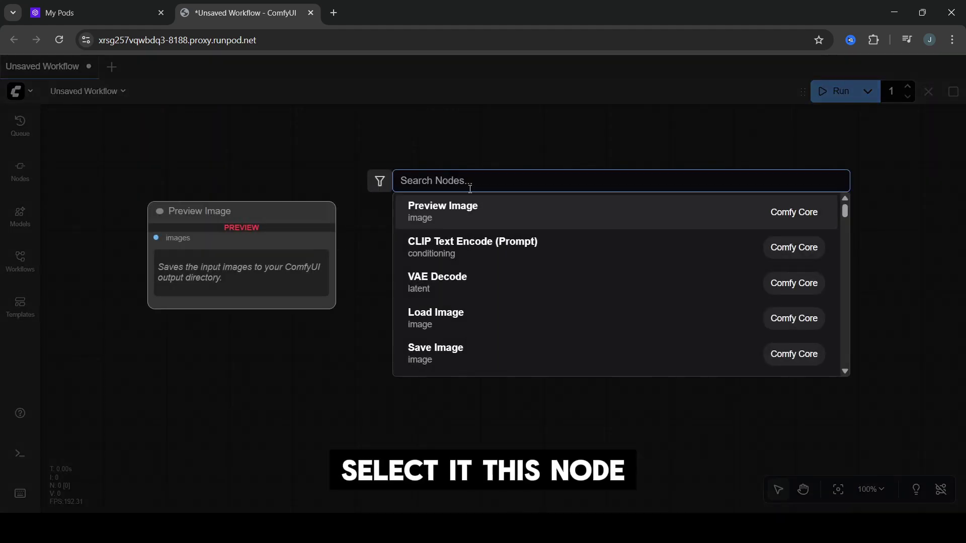
{"action": "type", "text": "load"}
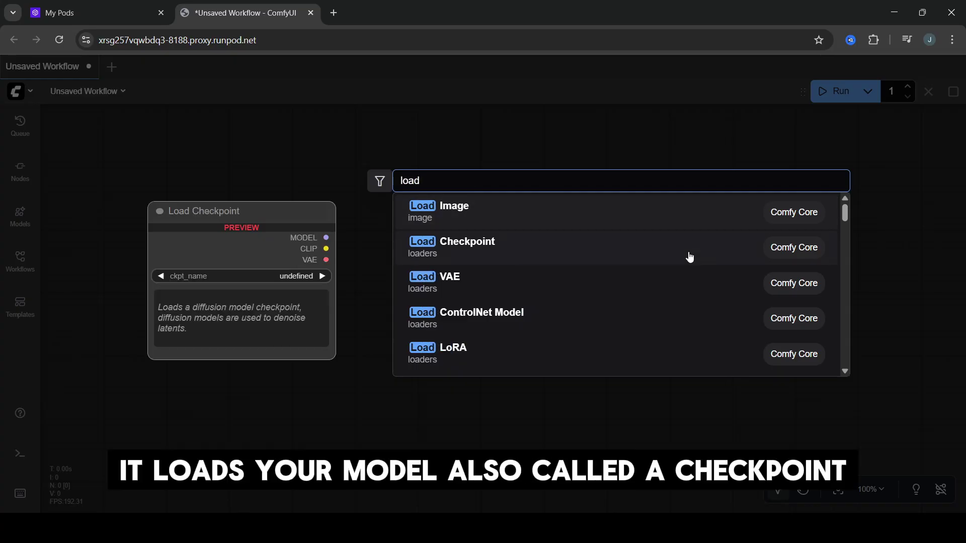
{"action": "left_click", "coordinate": [561, 250]}
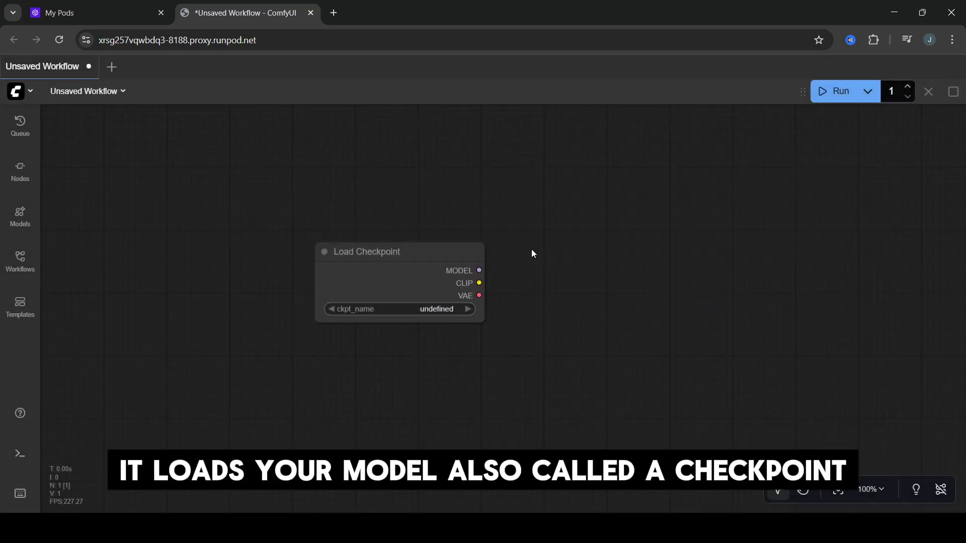
{"action": "left_click_drag", "start_coordinate": [447, 250], "coordinate": [267, 178]}
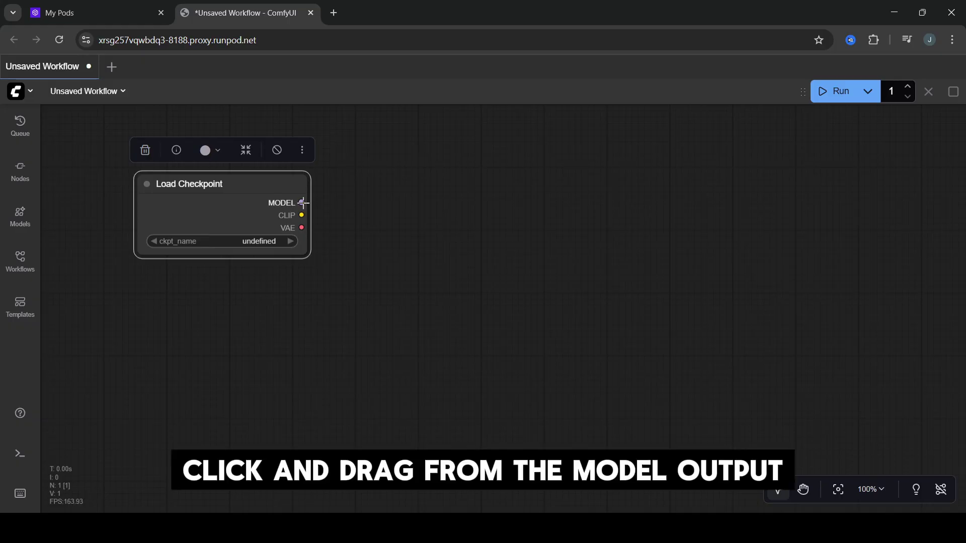
Step: Add a KSampler wired to the checkpoint's MODEL output, positioned to the right
{"action": "left_click_drag", "start_coordinate": [302, 202], "coordinate": [402, 206]}
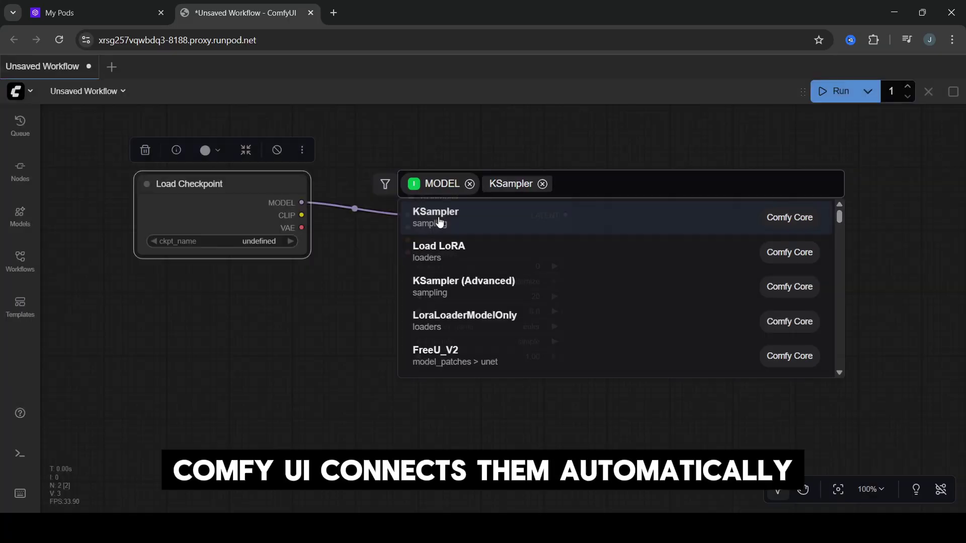
{"action": "left_click", "coordinate": [439, 219]}
{"action": "left_click_drag", "start_coordinate": [448, 197], "coordinate": [715, 182]}
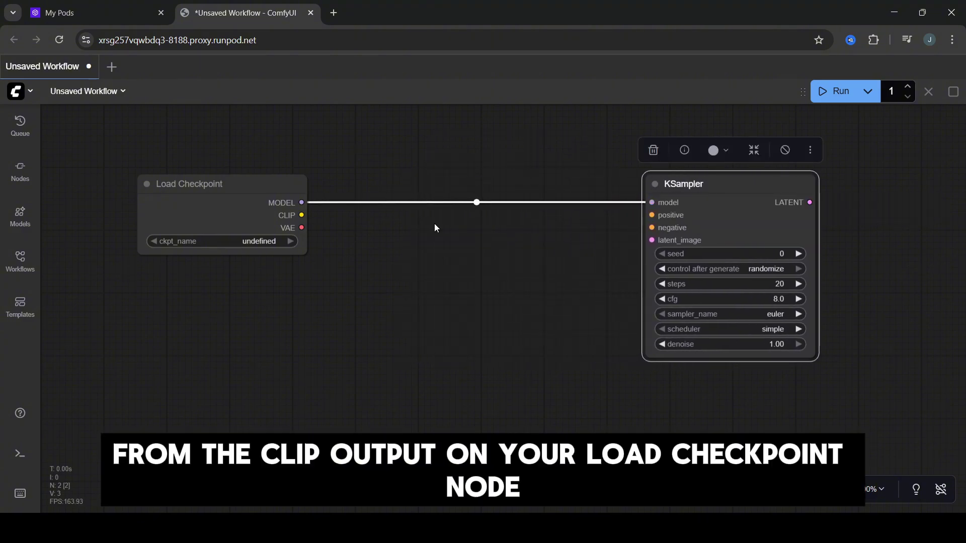
{"action": "left_click", "coordinate": [370, 229]}
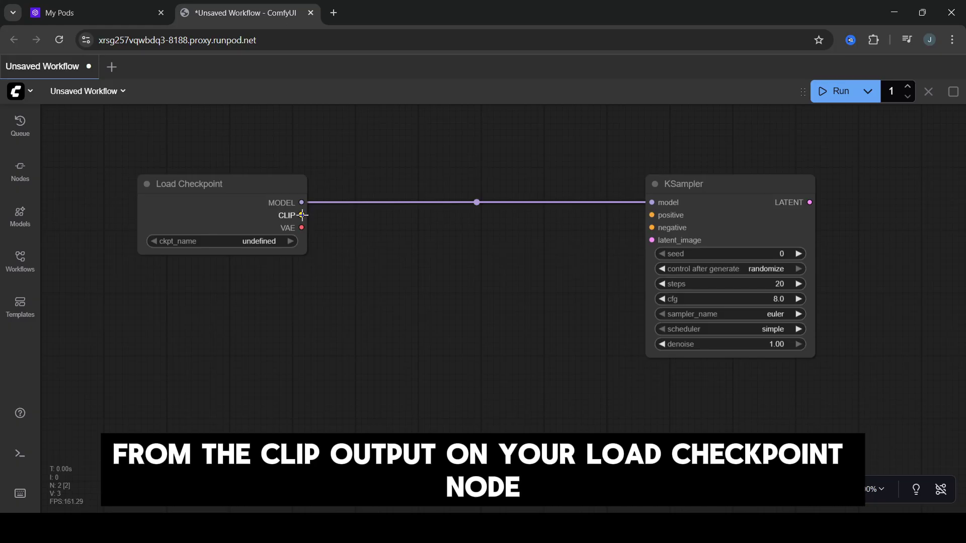
Step: Add a CLIP Text Encode (Prompt) node from CLIP and begin a second one
{"action": "left_click_drag", "start_coordinate": [301, 215], "coordinate": [384, 255]}
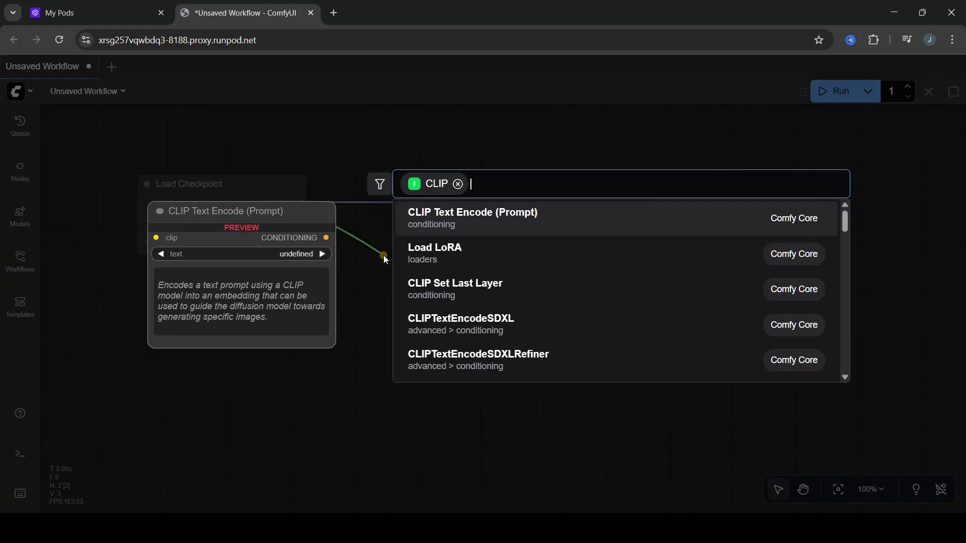
{"action": "left_click", "coordinate": [471, 222]}
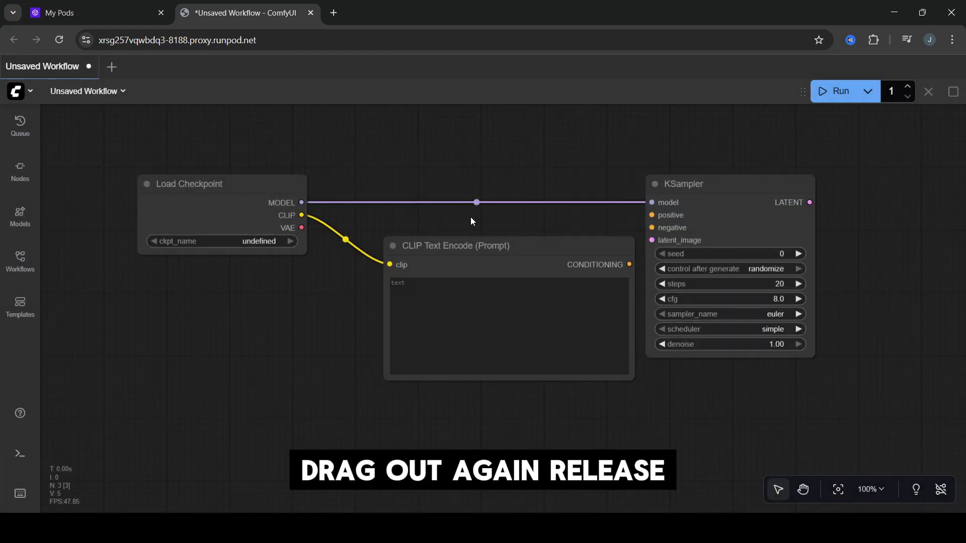
{"action": "left_click_drag", "start_coordinate": [452, 245], "coordinate": [424, 229]}
{"action": "left_click_drag", "start_coordinate": [301, 216], "coordinate": [340, 397]}
Step: Add a second CLIP Text Encode node and title the two 'Positive Prompt' and 'Negative Prompt'
{"action": "left_click", "coordinate": [462, 224]}
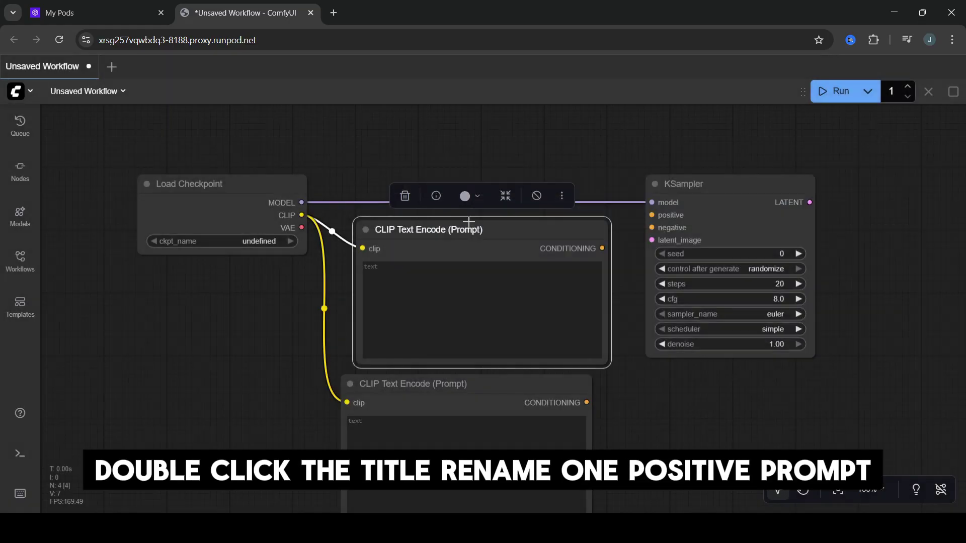
{"action": "left_click_drag", "start_coordinate": [653, 385], "coordinate": [603, 321]}
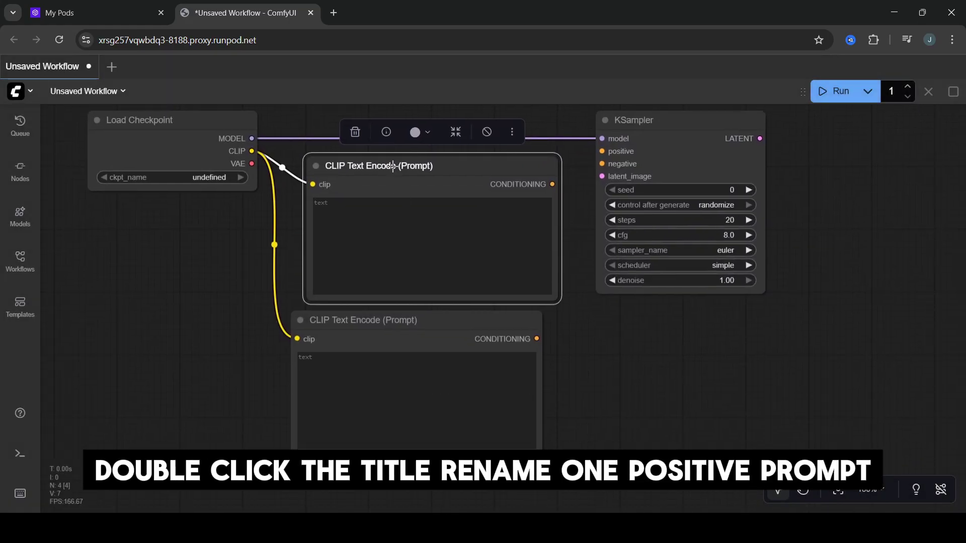
{"action": "double_click", "coordinate": [394, 166]}
{"action": "type", "text": "Pos"}
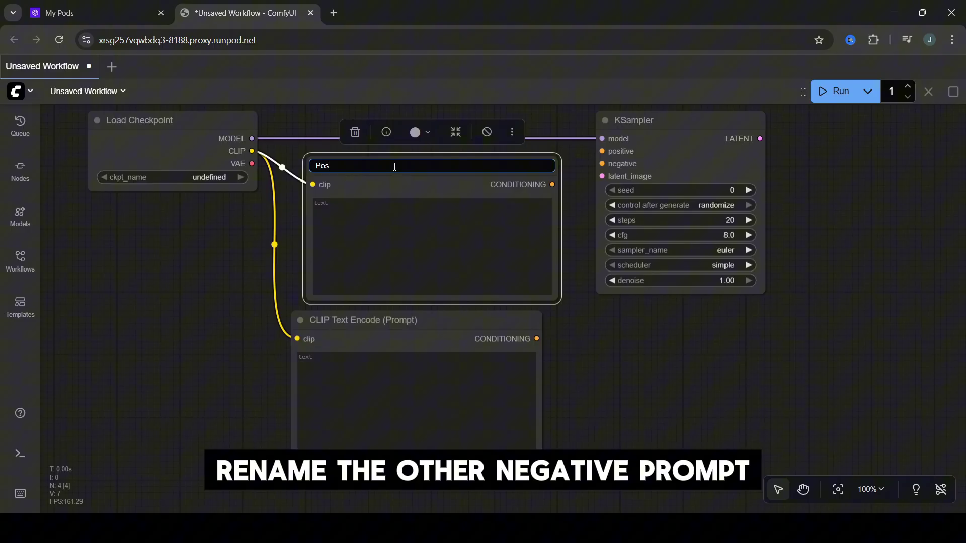
{"action": "type", "text": "itive Prompt"}
{"action": "double_click", "coordinate": [367, 320]}
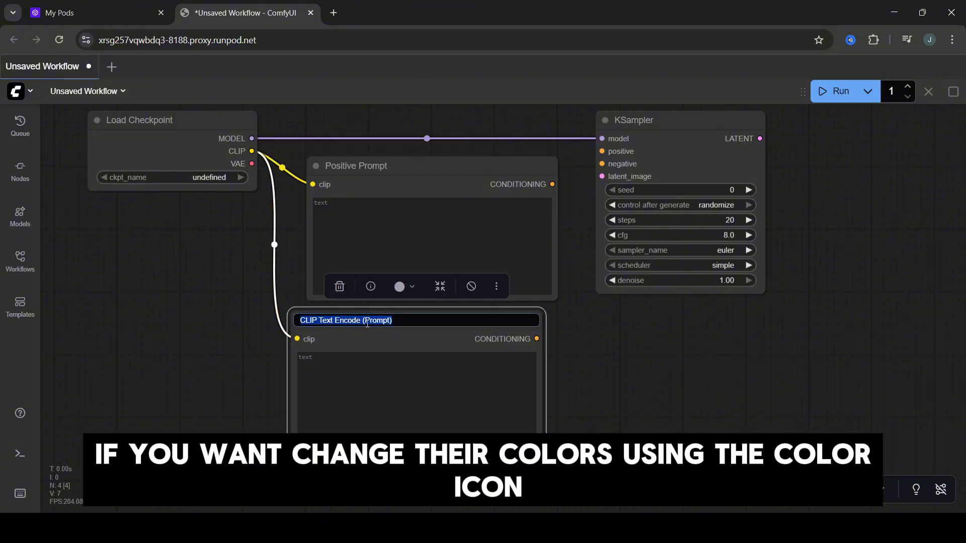
{"action": "type", "text": "Negative Prompt"}
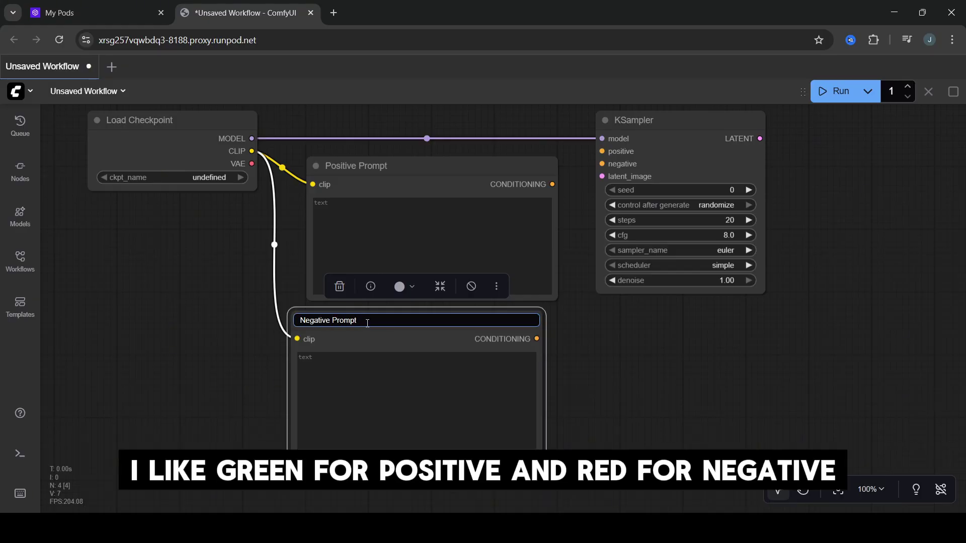
{"action": "left_click", "coordinate": [409, 211]}
Step: Colour the Positive Prompt node green and the Negative Prompt node brown
{"action": "left_click", "coordinate": [414, 132]}
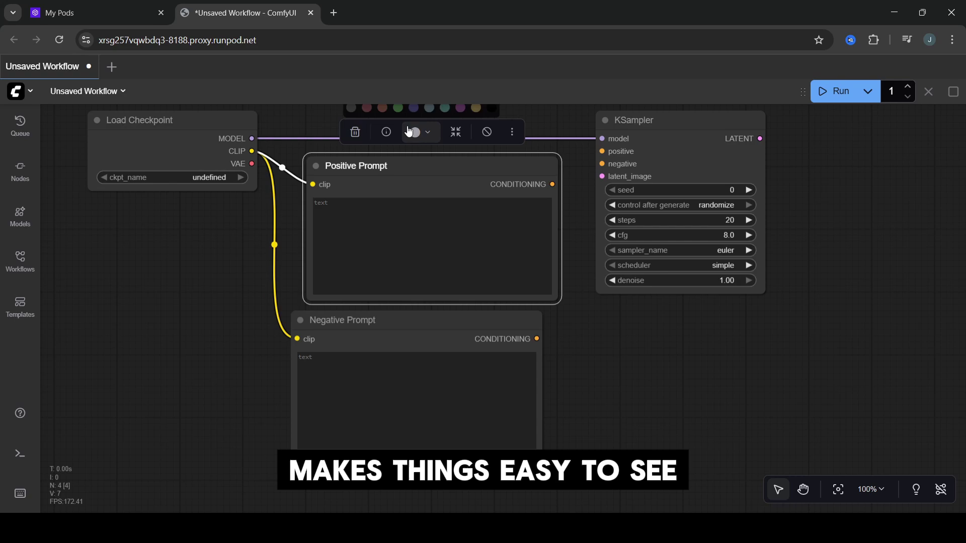
{"action": "left_click", "coordinate": [398, 108]}
{"action": "left_click", "coordinate": [369, 314]}
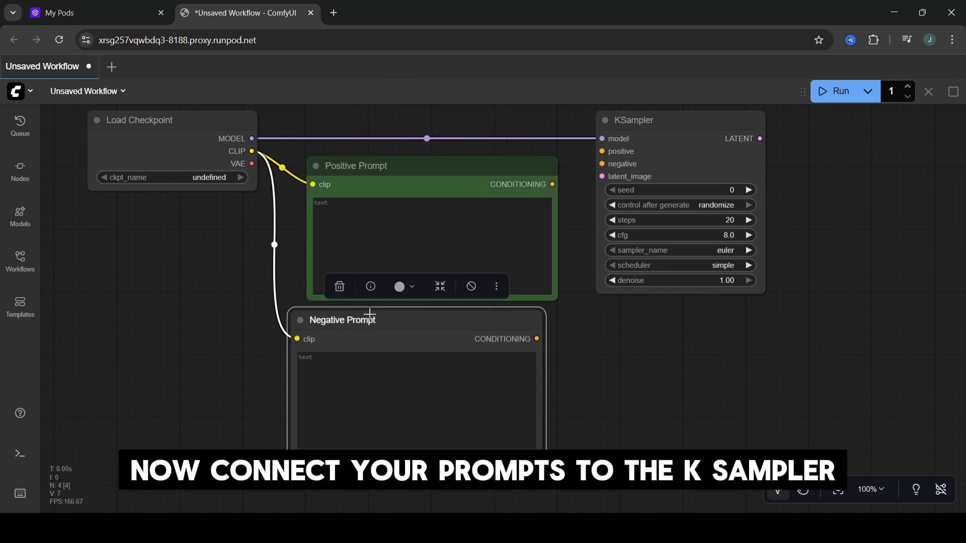
{"action": "left_click", "coordinate": [401, 288]}
{"action": "left_click", "coordinate": [353, 262]}
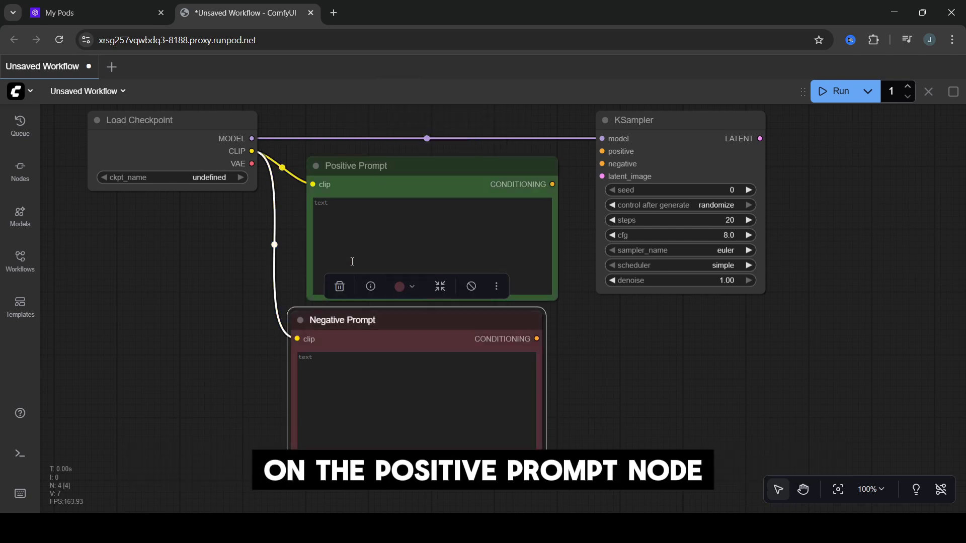
Step: Connect Positive and Negative Prompt conditioning to the KSampler's positive and negative inputs
{"action": "left_click_drag", "start_coordinate": [553, 184], "coordinate": [602, 152]}
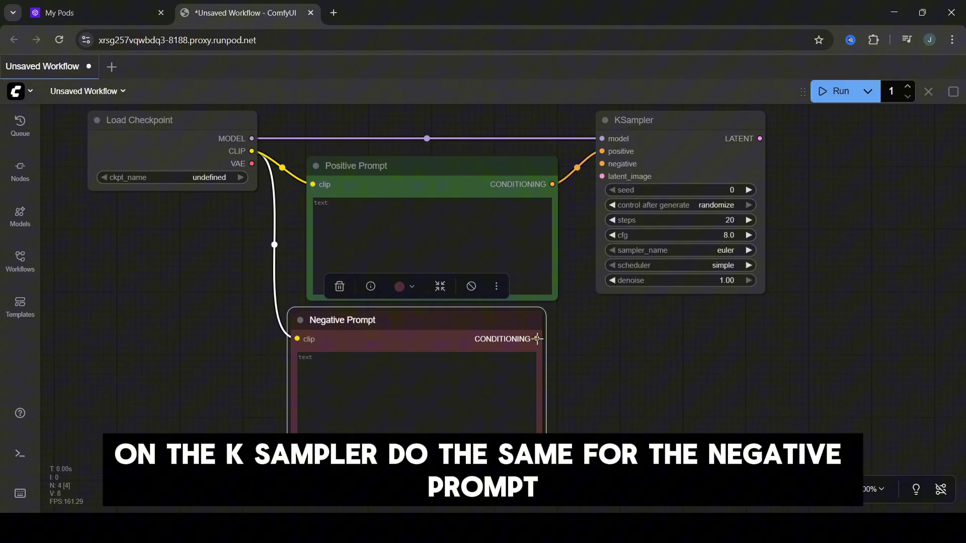
{"action": "left_click_drag", "start_coordinate": [538, 339], "coordinate": [599, 167]}
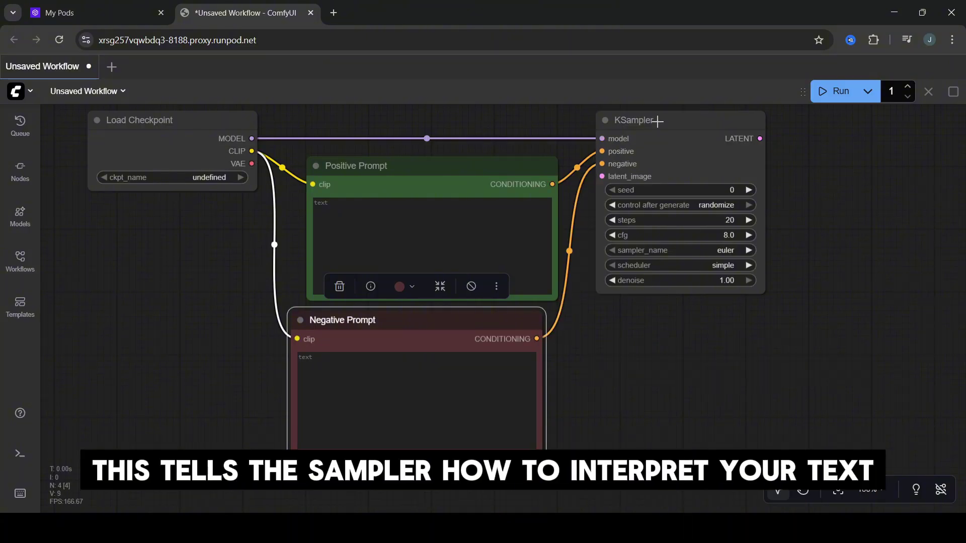
{"action": "left_click_drag", "start_coordinate": [660, 121], "coordinate": [700, 125]}
{"action": "left_click", "coordinate": [615, 337]}
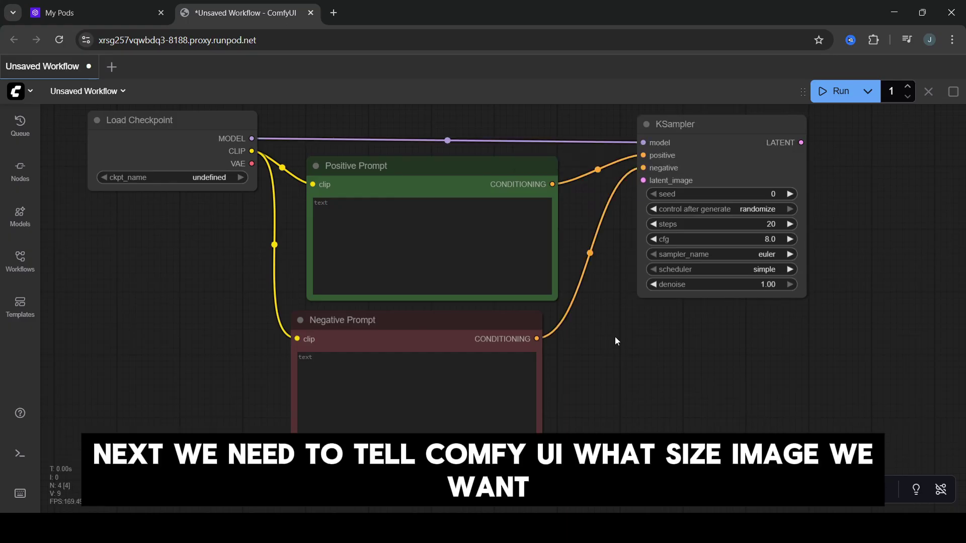
Step: Add an Empty Latent Image node wired into the KSampler's latent_image input
{"action": "scroll", "coordinate": [602, 335], "scroll_direction": "down", "scroll_amount": 4}
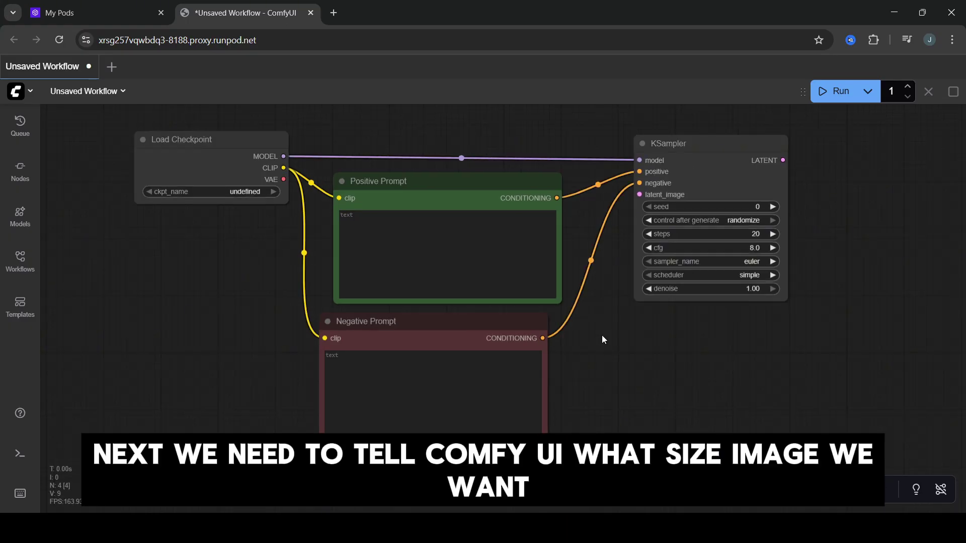
{"action": "left_click_drag", "start_coordinate": [741, 351], "coordinate": [686, 334]}
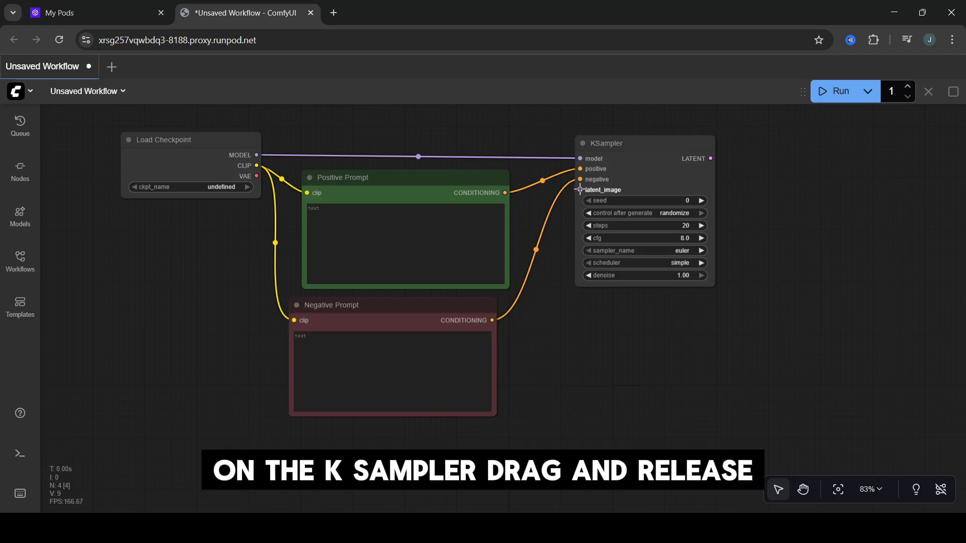
{"action": "left_click_drag", "start_coordinate": [580, 190], "coordinate": [526, 421]}
{"action": "scroll", "coordinate": [522, 271], "scroll_direction": "down", "scroll_amount": 1}
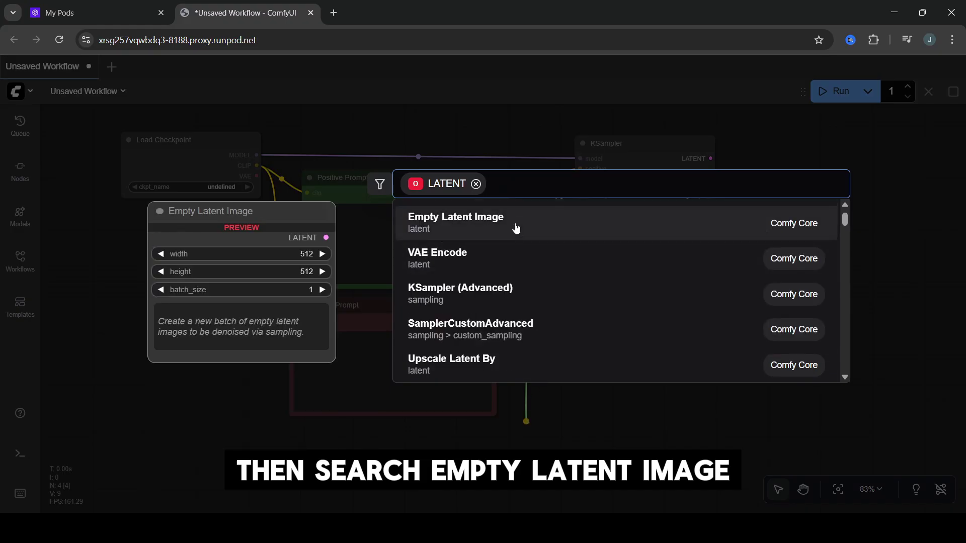
{"action": "left_click", "coordinate": [473, 224]}
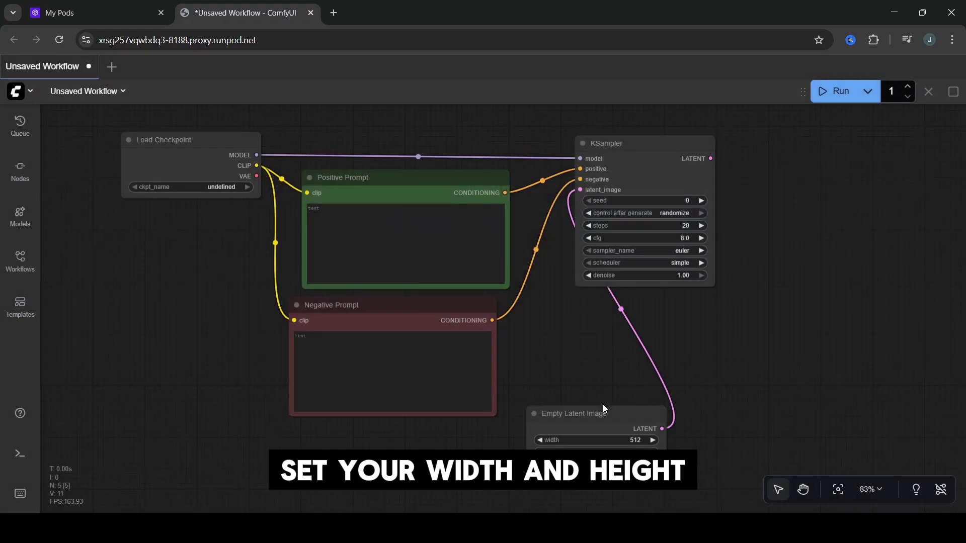
Step: Set the Empty Latent Image width and height both to 1024
{"action": "left_click_drag", "start_coordinate": [604, 409], "coordinate": [598, 326]}
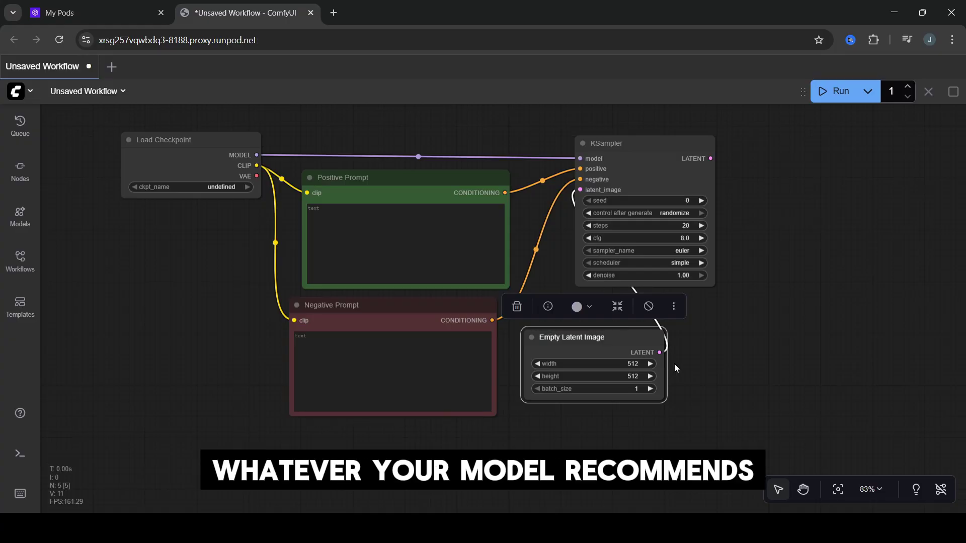
{"action": "left_click", "coordinate": [635, 363]}
{"action": "type", "text": "1024"}
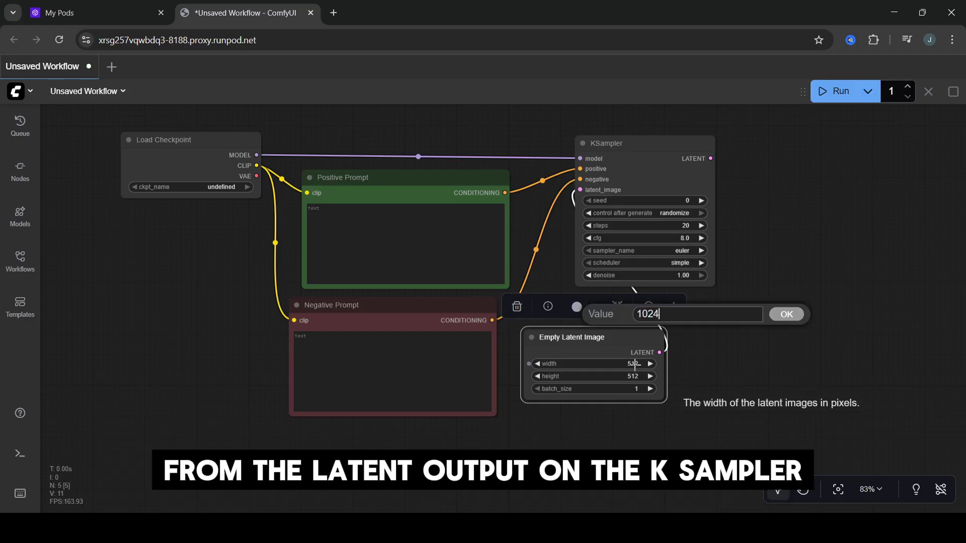
{"action": "key", "text": "Return"}
{"action": "left_click", "coordinate": [628, 374]}
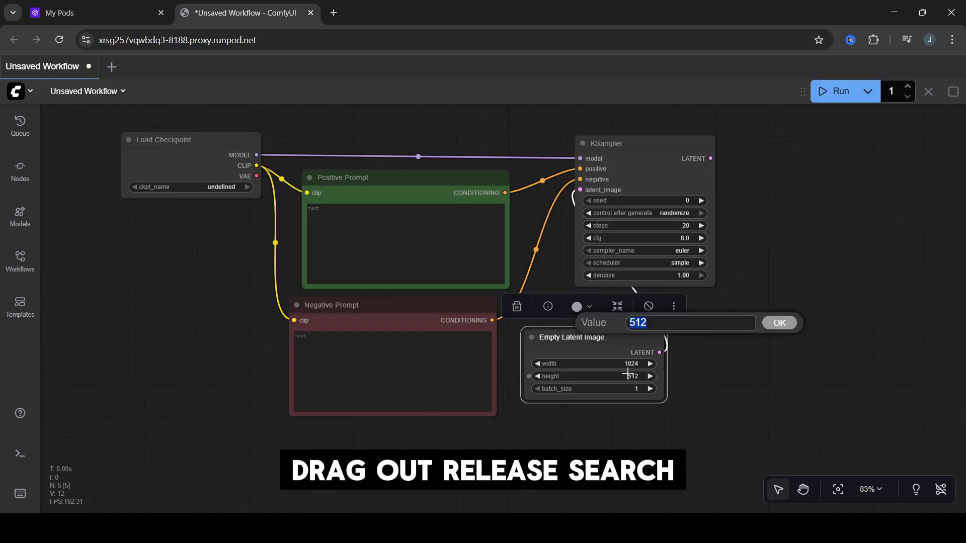
{"action": "type", "text": "1024"}
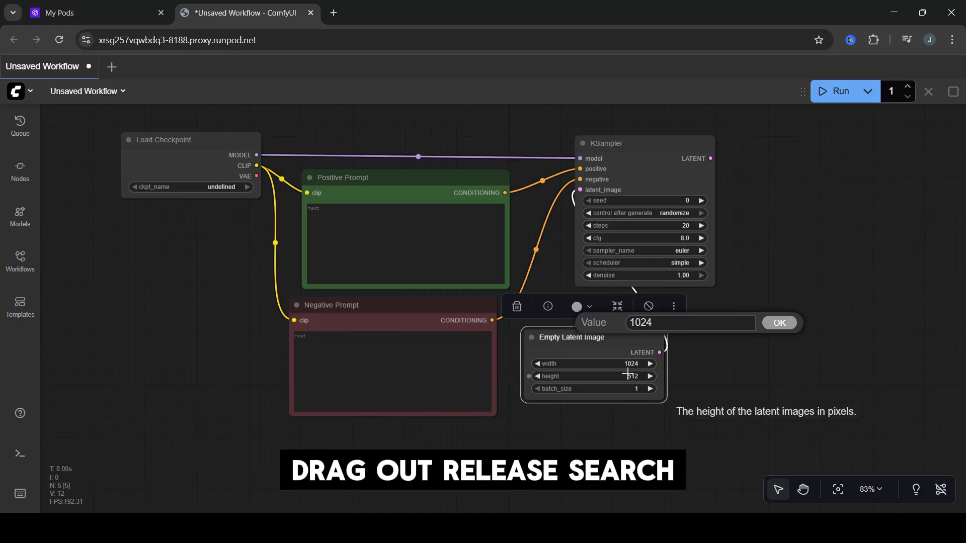
{"action": "key", "text": "Return"}
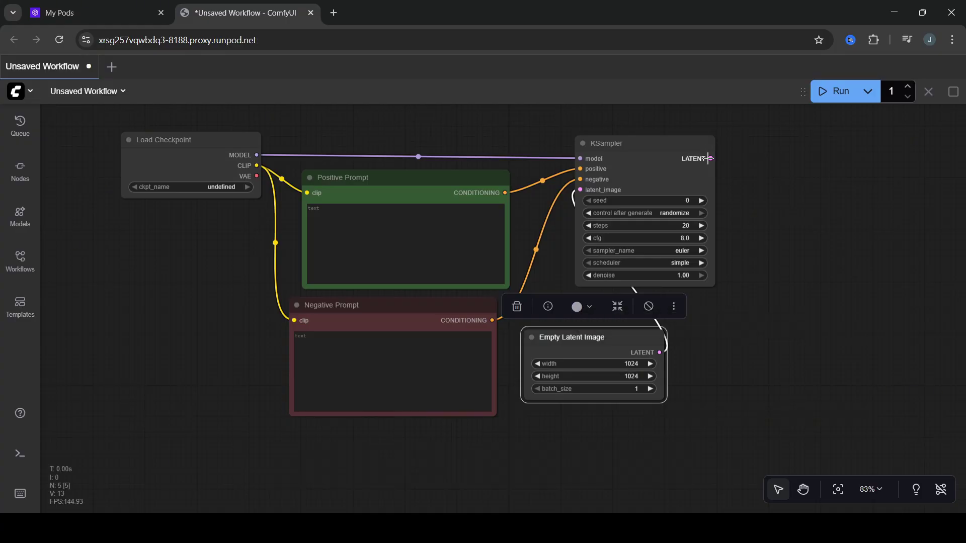
Step: Add a VAE Decode fed by the KSampler's LATENT output and the checkpoint's VAE
{"action": "left_click_drag", "start_coordinate": [708, 159], "coordinate": [771, 157]}
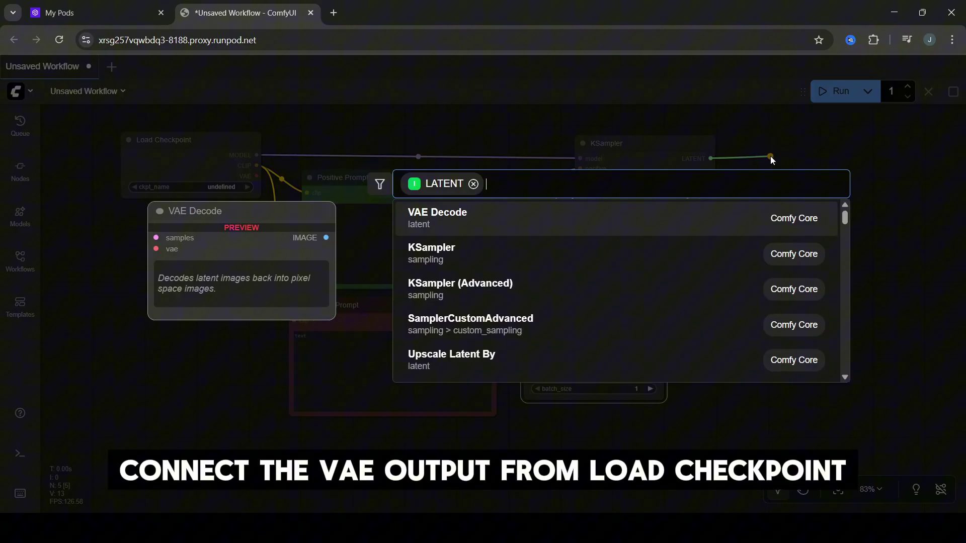
{"action": "left_click", "coordinate": [466, 219]}
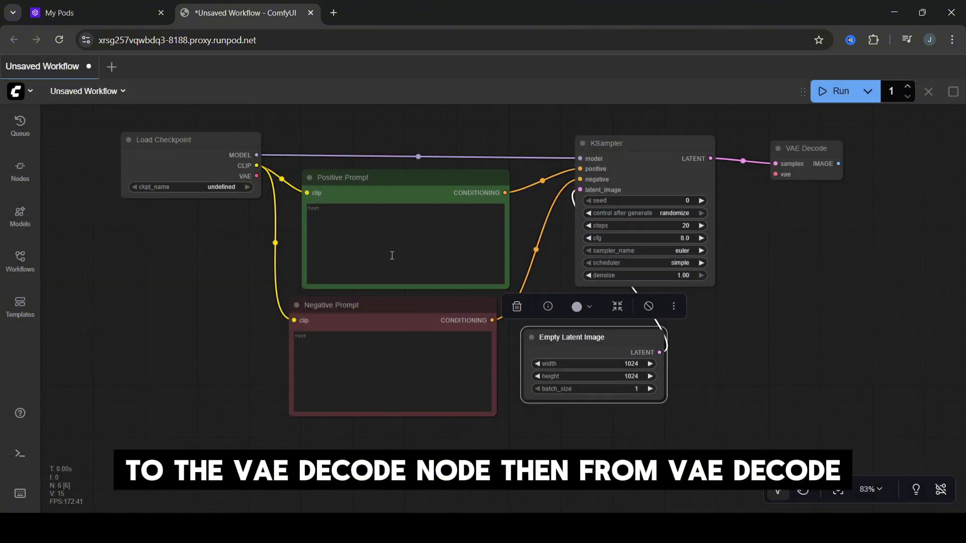
{"action": "left_click_drag", "start_coordinate": [211, 155], "coordinate": [174, 157]}
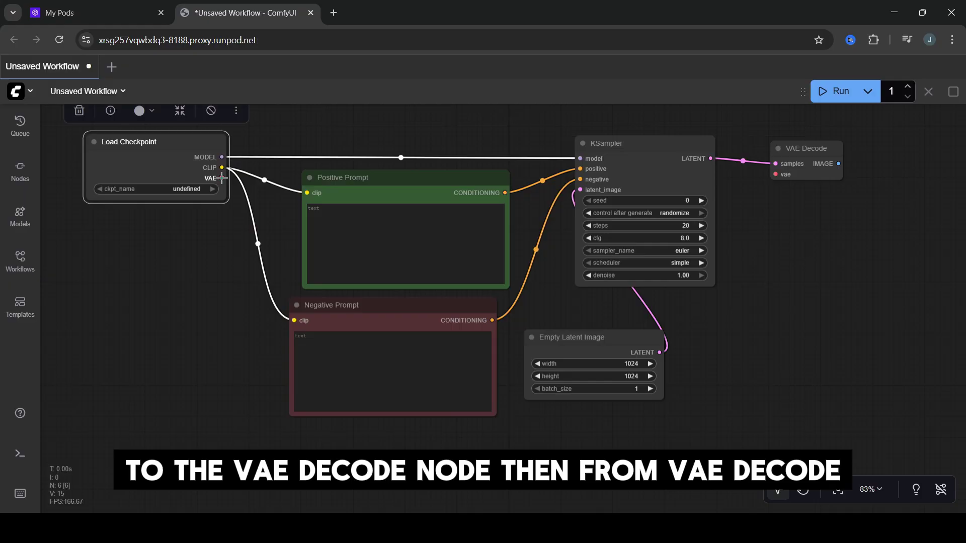
{"action": "left_click_drag", "start_coordinate": [222, 178], "coordinate": [783, 171]}
Step: Add a Save Image node fed by the VAE Decode's IMAGE output
{"action": "left_click_drag", "start_coordinate": [850, 214], "coordinate": [669, 180]}
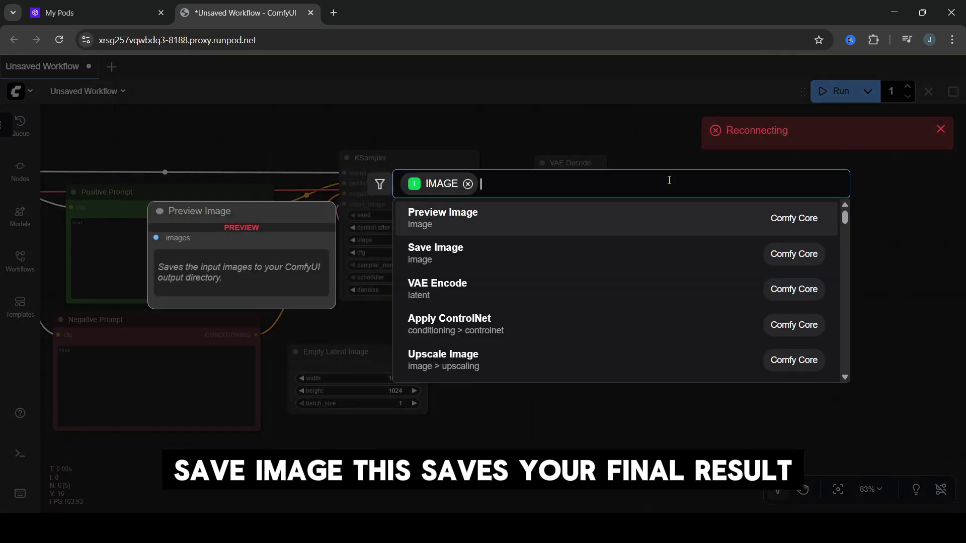
{"action": "left_click", "coordinate": [465, 258]}
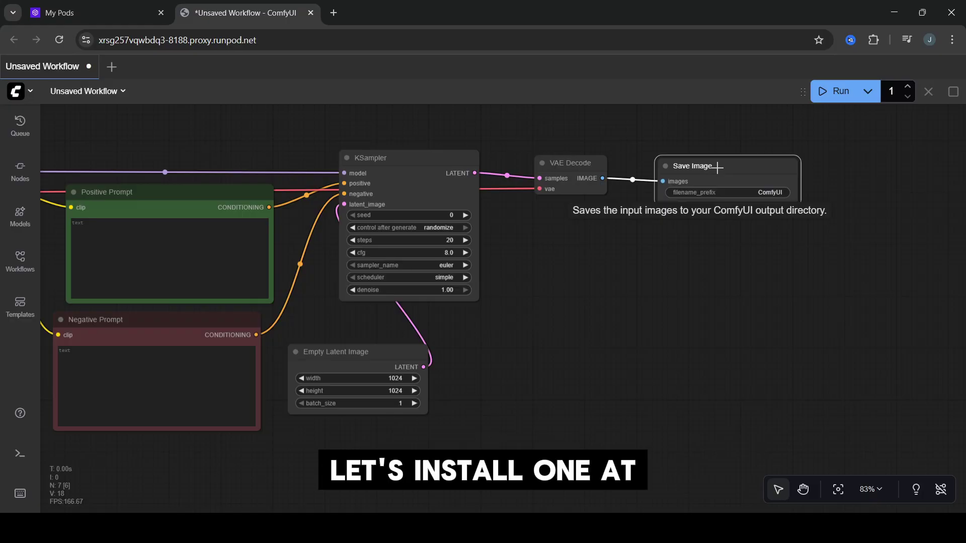
{"action": "left_click_drag", "start_coordinate": [623, 250], "coordinate": [757, 259]}
Step: In Model Manager, filter to checkpoints, search 'Abyss Orange Mix' and install AbyssOrangeMix3 A1
{"action": "scroll", "coordinate": [736, 262], "scroll_direction": "down", "scroll_amount": 1}
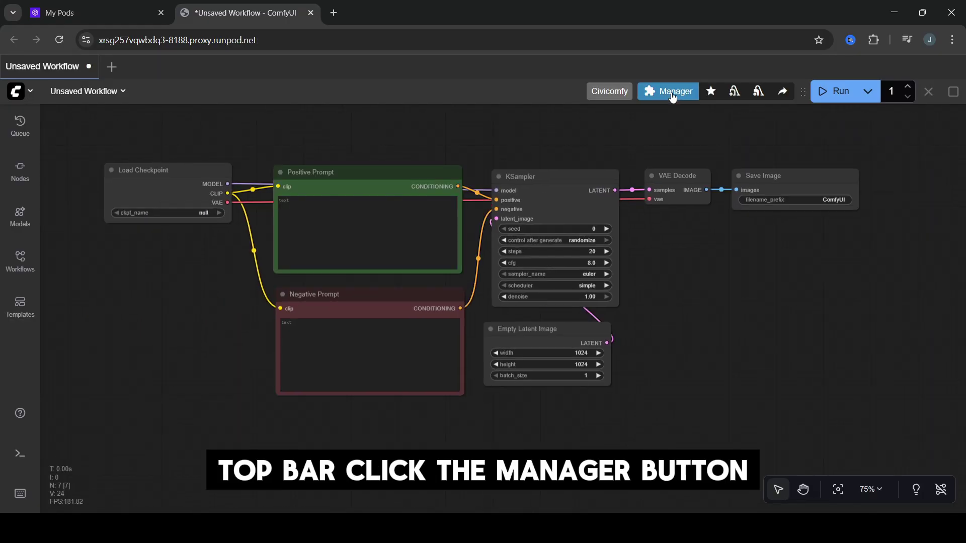
{"action": "left_click", "coordinate": [672, 95]}
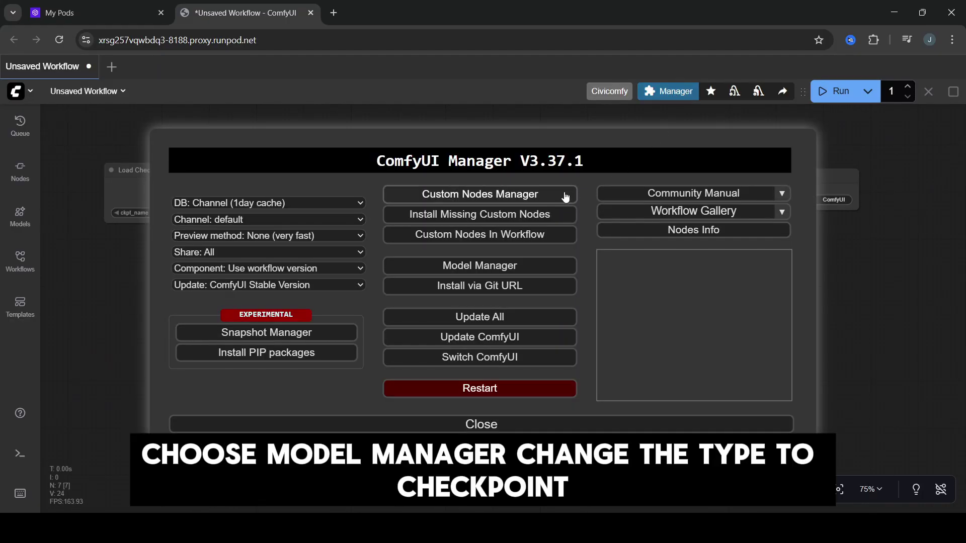
{"action": "left_click", "coordinate": [486, 266]}
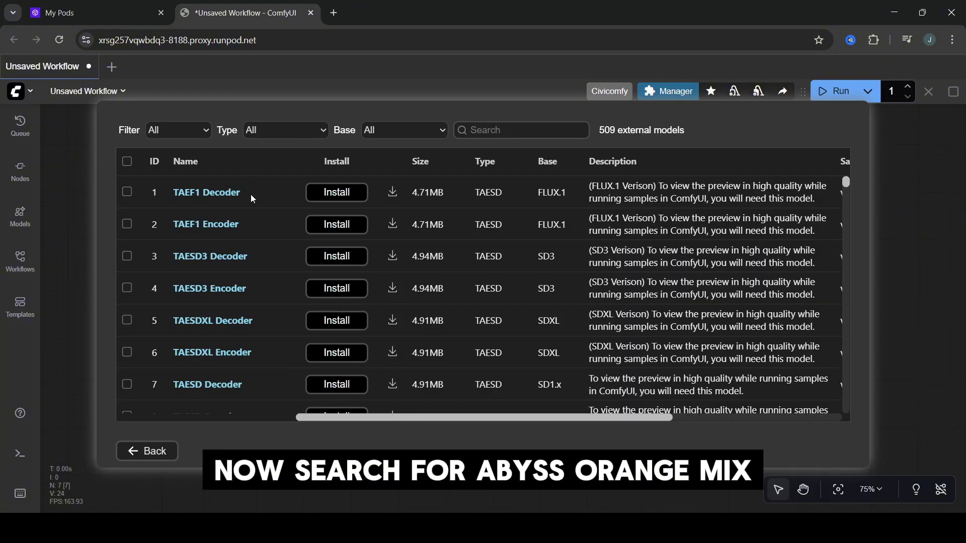
{"action": "left_click", "coordinate": [286, 130]}
{"action": "left_click", "coordinate": [282, 150]}
{"action": "left_click", "coordinate": [495, 132]}
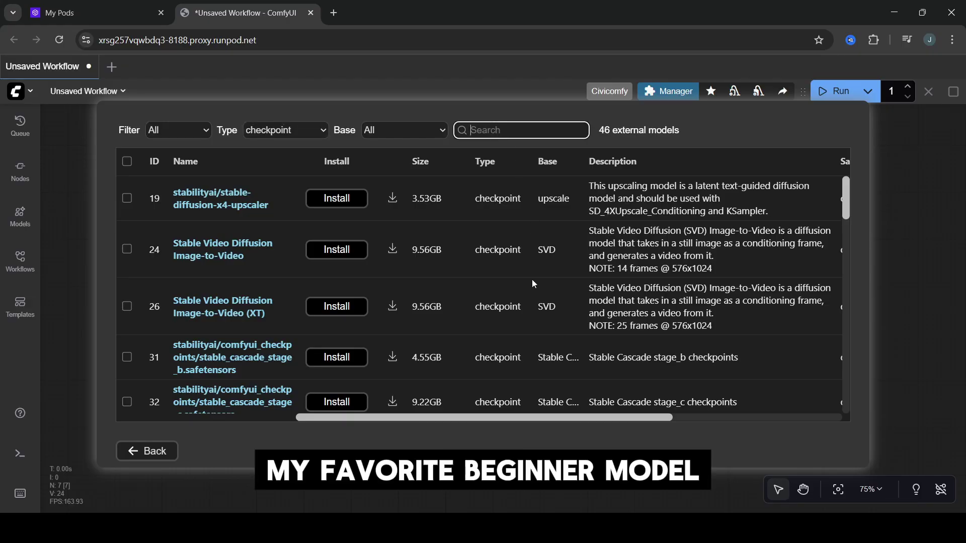
{"action": "type", "text": "Abyss Orange Mix"}
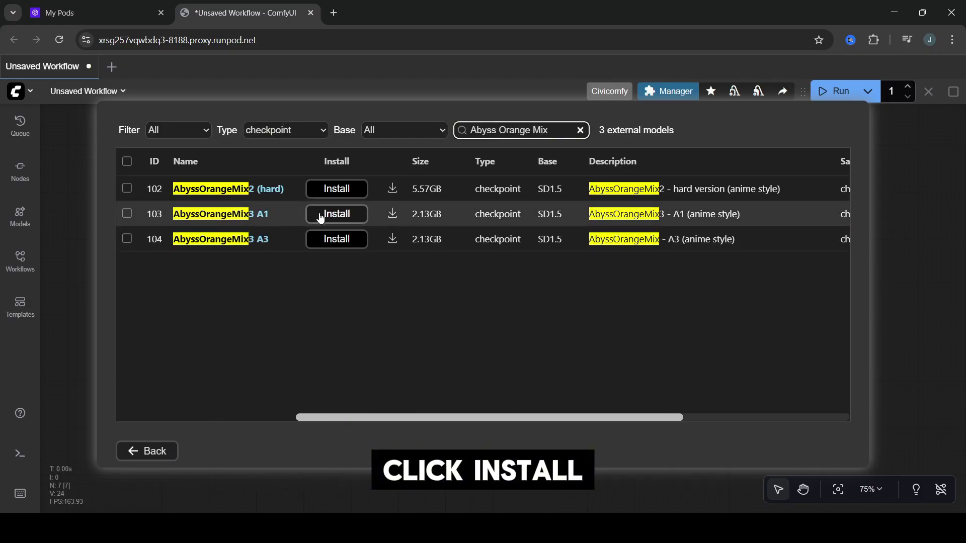
{"action": "left_click", "coordinate": [337, 215]}
{"action": "left_click", "coordinate": [338, 215]}
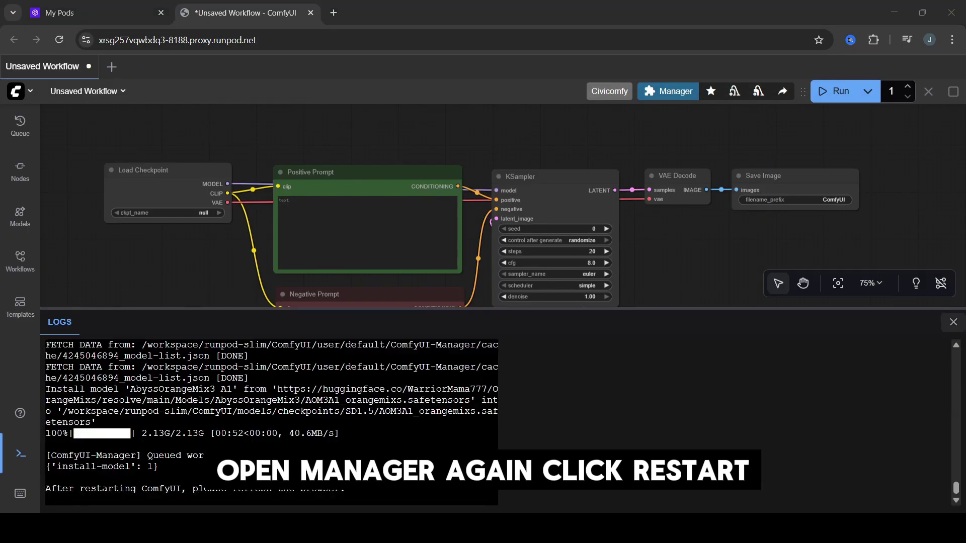
Step: Restart ComfyUI to load the Orange Mix checkpoint and paste the silver knight forest prompt
{"action": "left_click", "coordinate": [953, 322]}
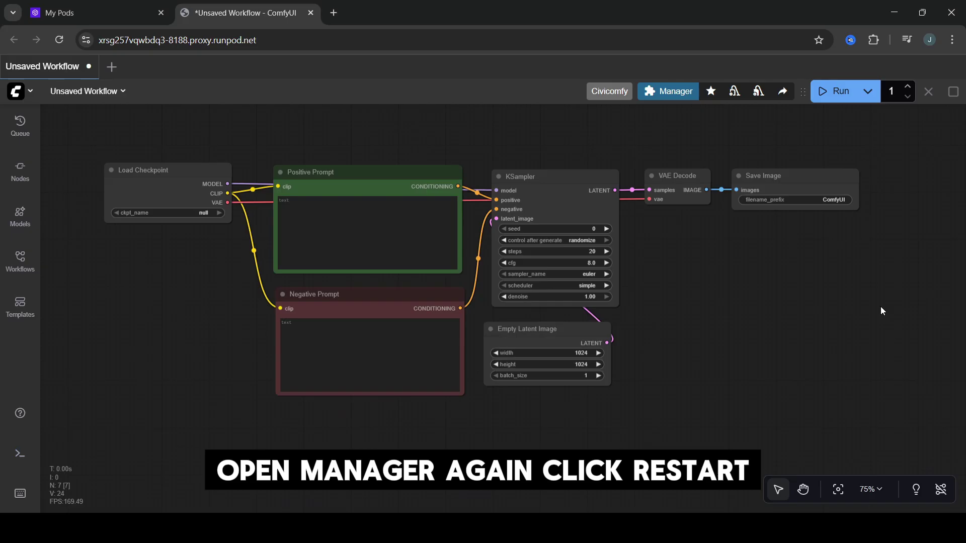
{"action": "left_click", "coordinate": [674, 93]}
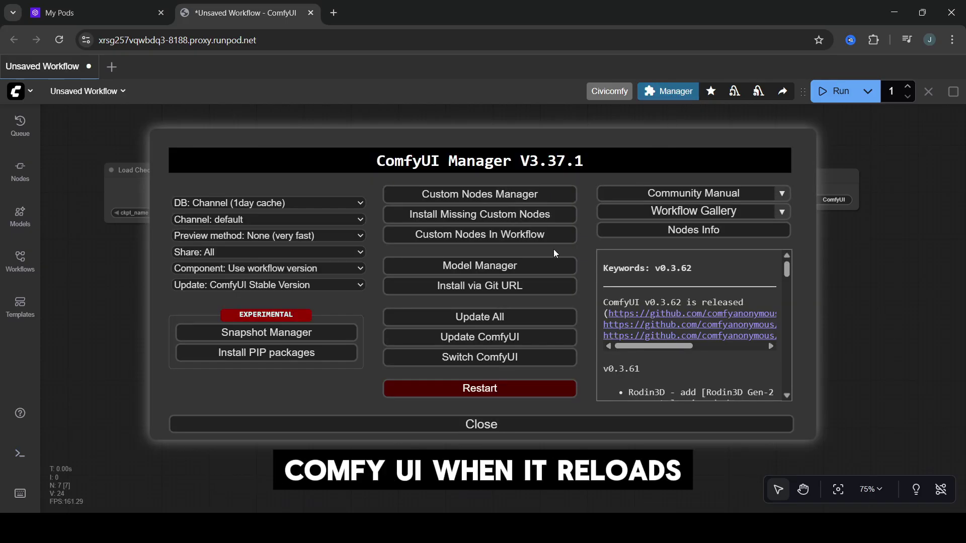
{"action": "left_click", "coordinate": [459, 394]}
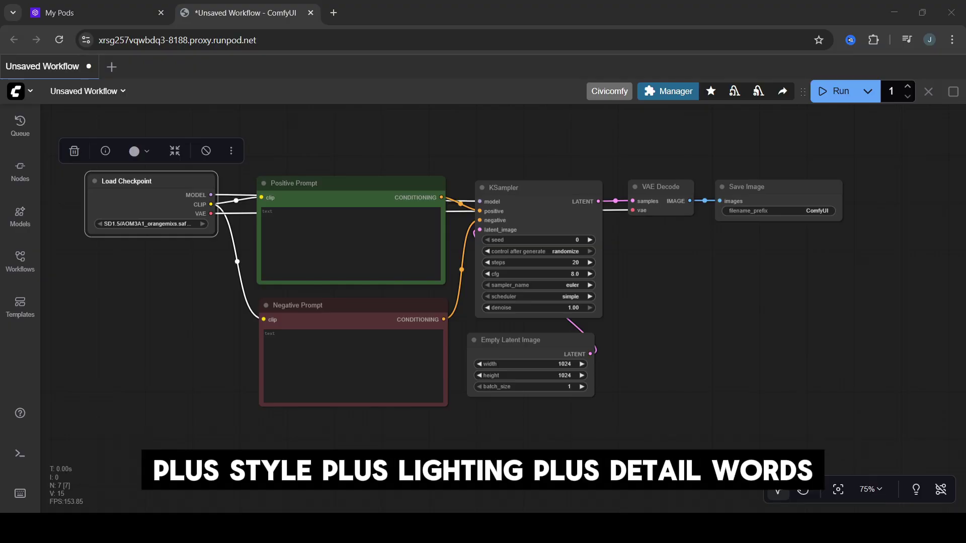
{"action": "left_click", "coordinate": [313, 233]}
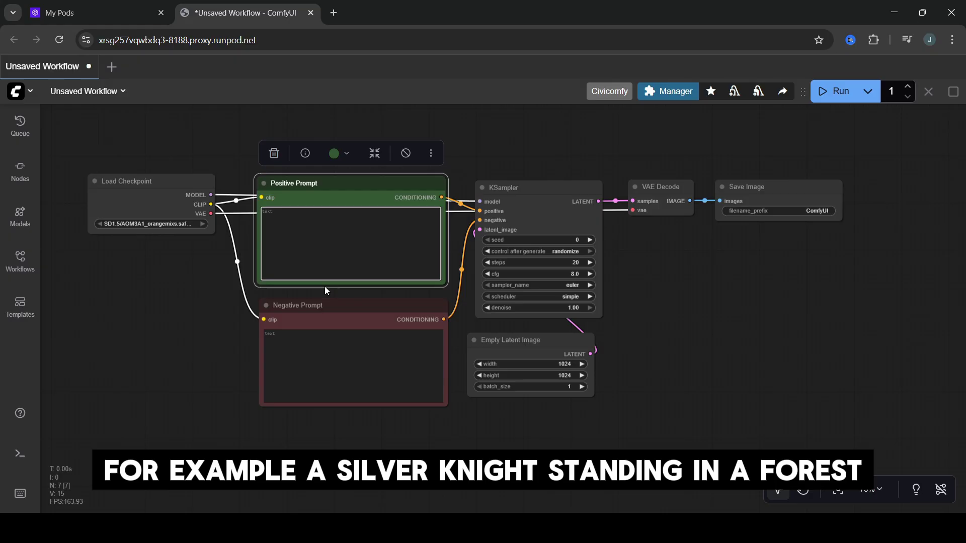
{"action": "type", "text": "A silver knight standing in a forest, detailed armor, cinematic lighting, highly detailed, sharp focus"}
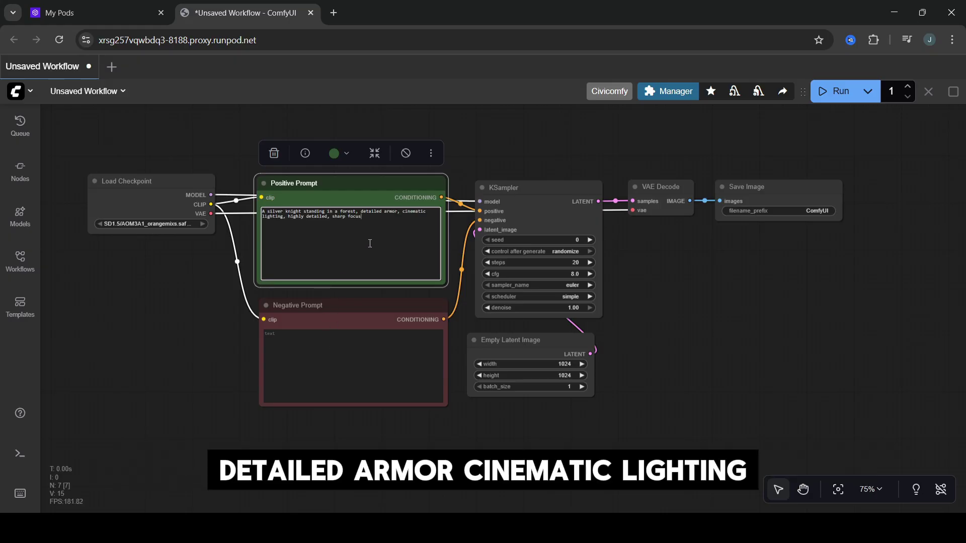
Step: Paste 'blurry, deformed, extra limbs, low quality, nudity, artifacts' into the Negative Prompt
{"action": "scroll", "coordinate": [369, 243], "scroll_direction": "up", "scroll_amount": 5}
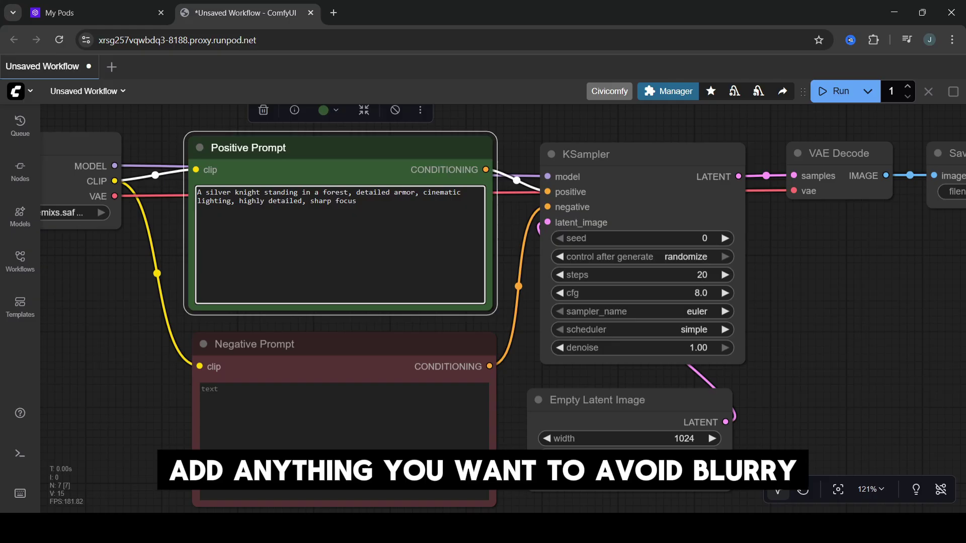
{"action": "key", "text": "alt+Tab"}
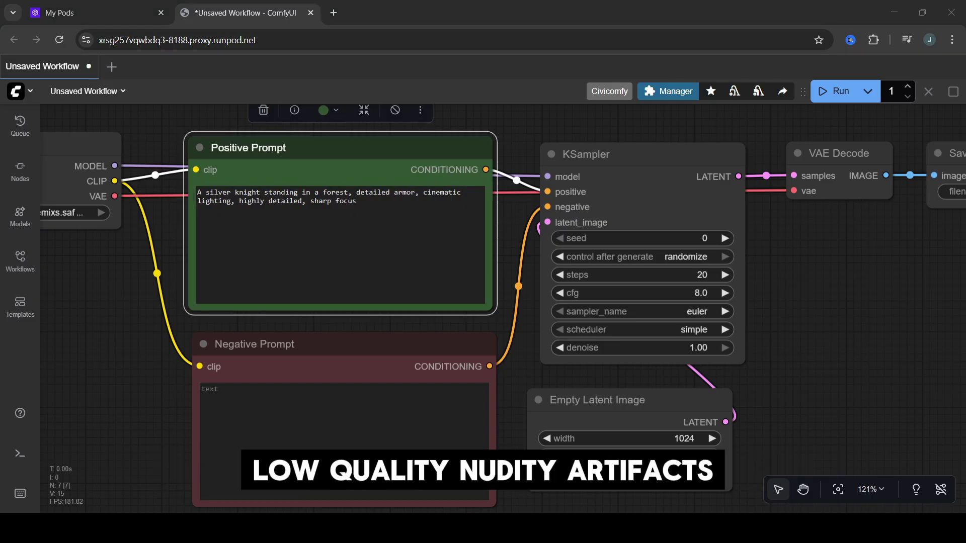
{"action": "left_click", "coordinate": [272, 404]}
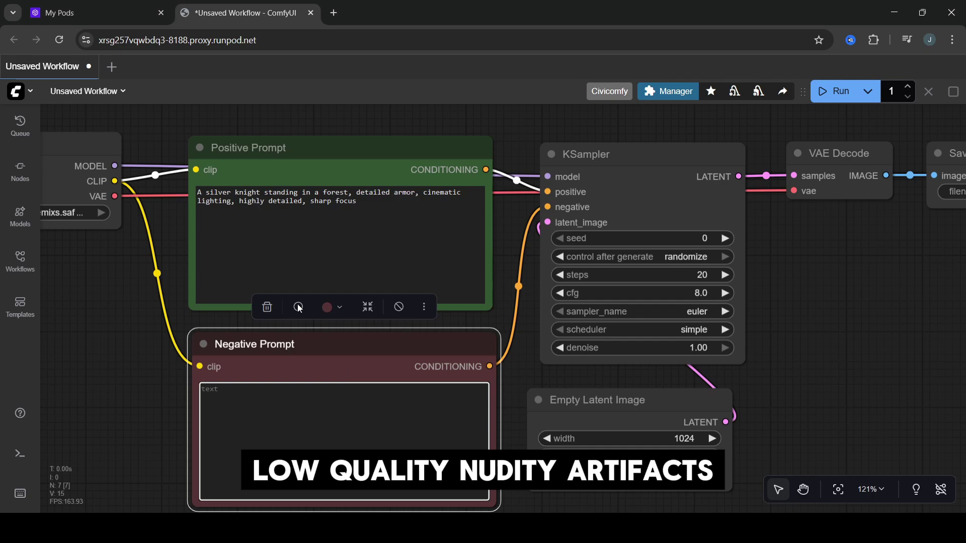
{"action": "type", "text": "blurry, deformed, extra limbs, low quality, nudity, artifacts"}
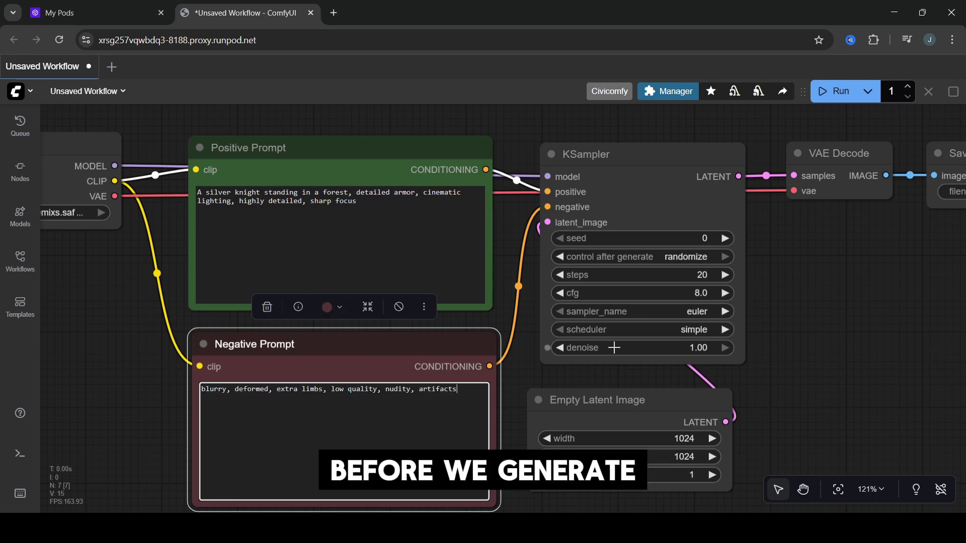
{"action": "left_click_drag", "start_coordinate": [807, 317], "coordinate": [593, 328]}
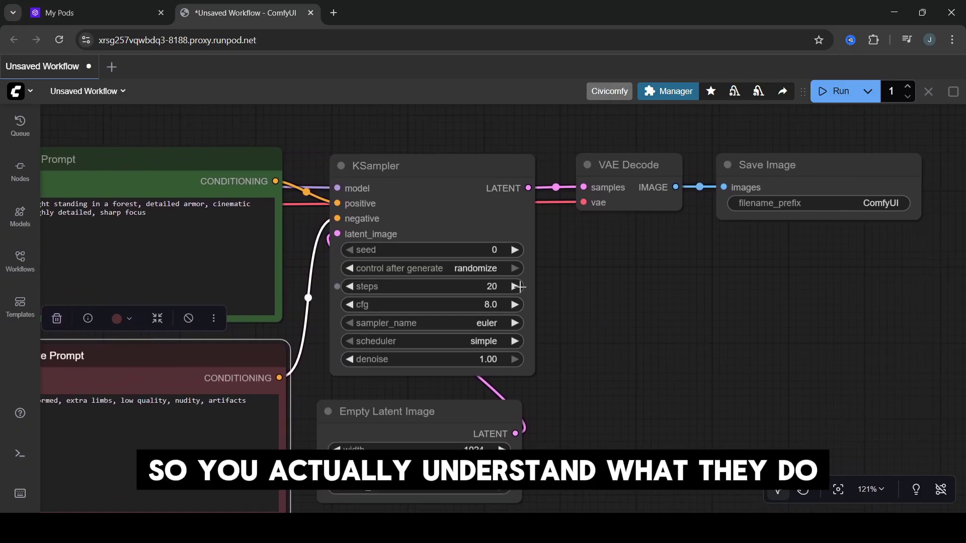
{"action": "scroll", "coordinate": [449, 233], "scroll_direction": "up", "scroll_amount": 1}
{"action": "scroll", "coordinate": [448, 233], "scroll_direction": "up", "scroll_amount": 3}
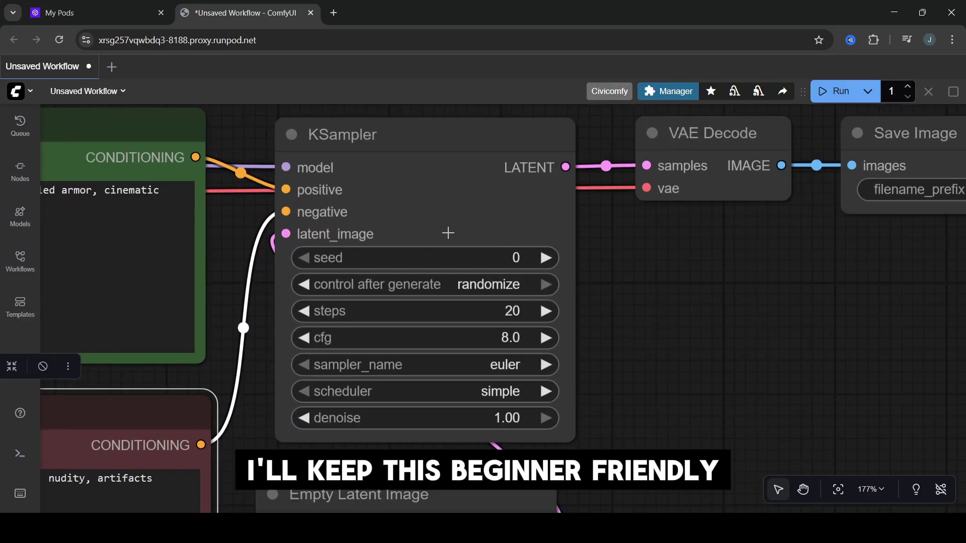
{"action": "left_click_drag", "start_coordinate": [612, 250], "coordinate": [625, 274]}
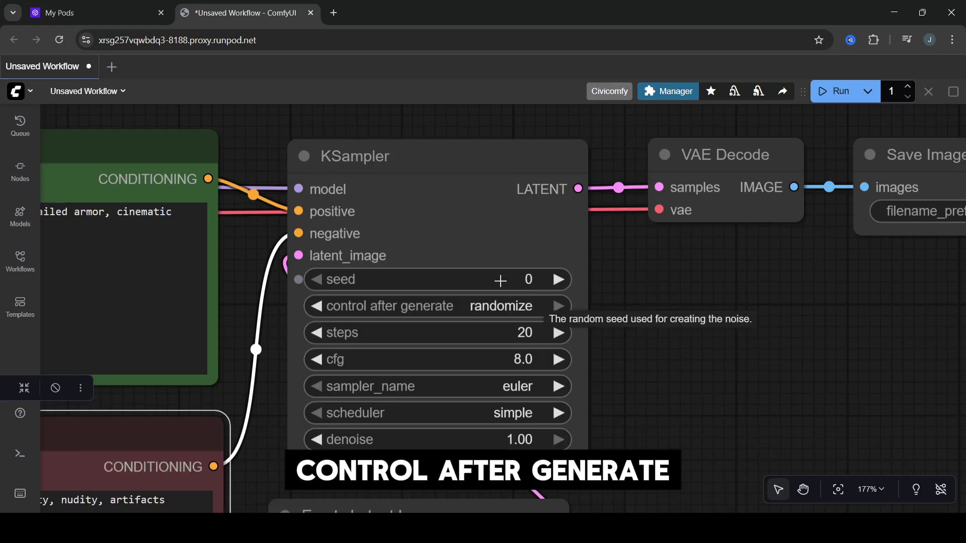
{"action": "left_click", "coordinate": [497, 308]}
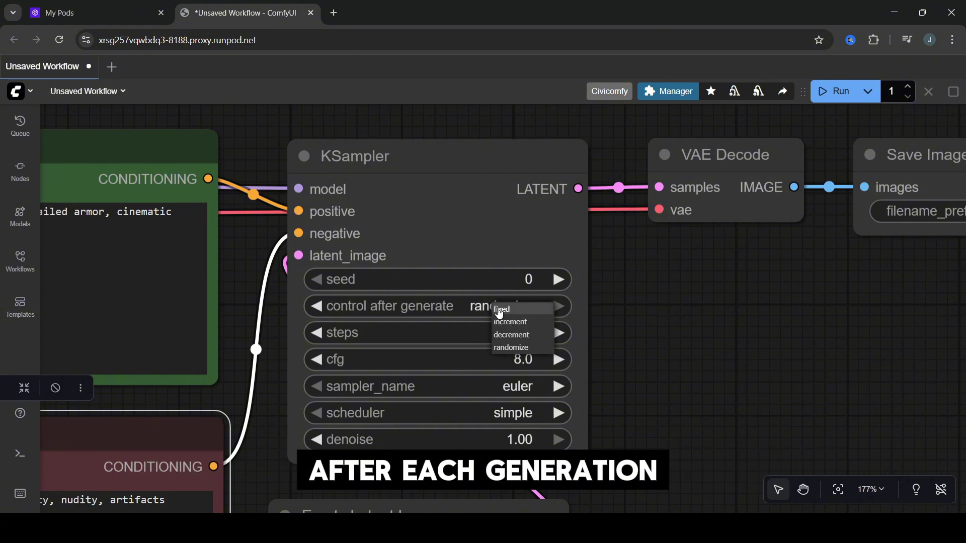
{"action": "left_click", "coordinate": [542, 350]}
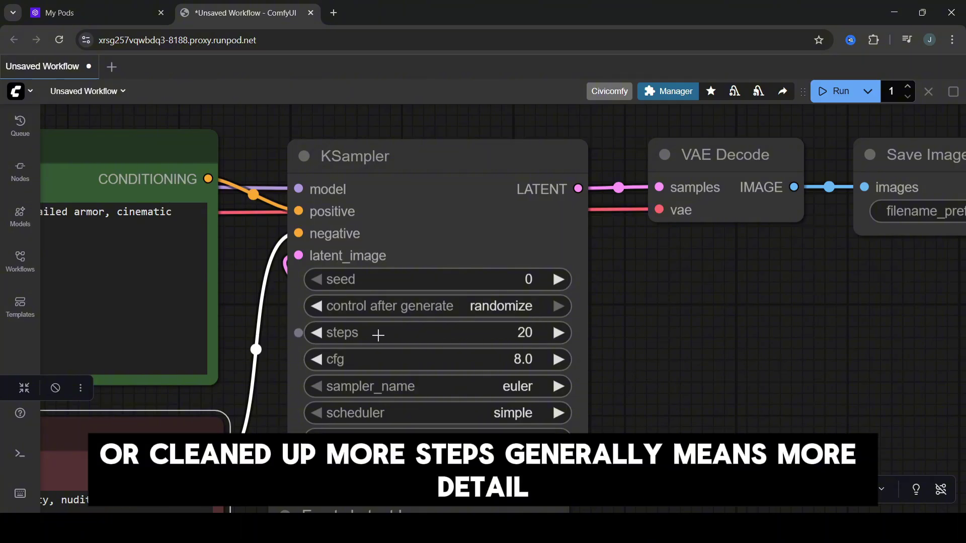
{"action": "left_click", "coordinate": [557, 333]}
{"action": "left_click", "coordinate": [557, 333]}
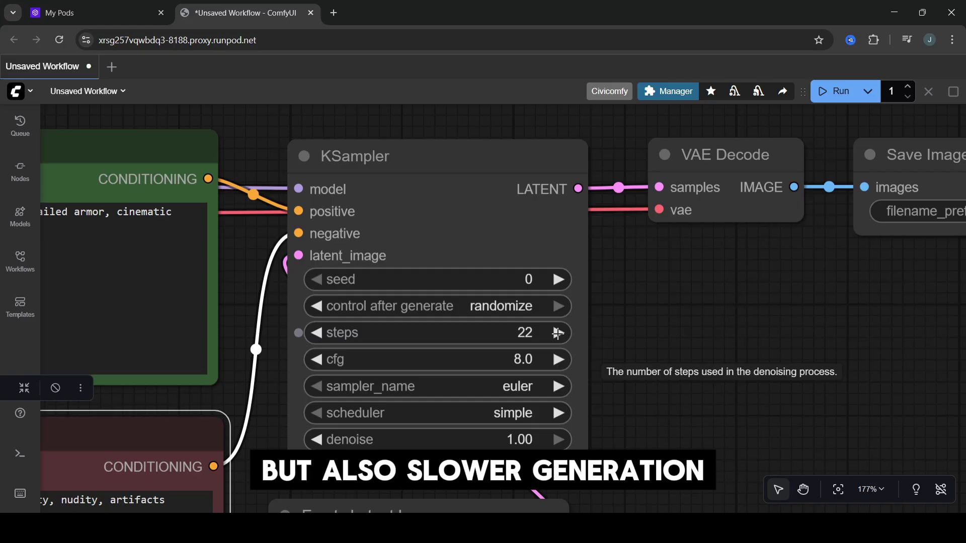
{"action": "left_click", "coordinate": [533, 335]}
{"action": "type", "text": "25"}
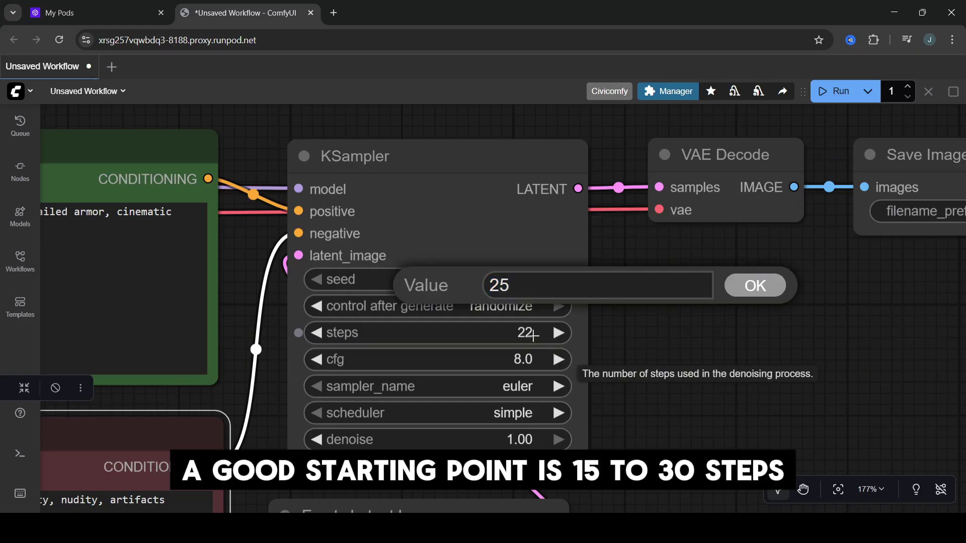
{"action": "key", "text": "Return"}
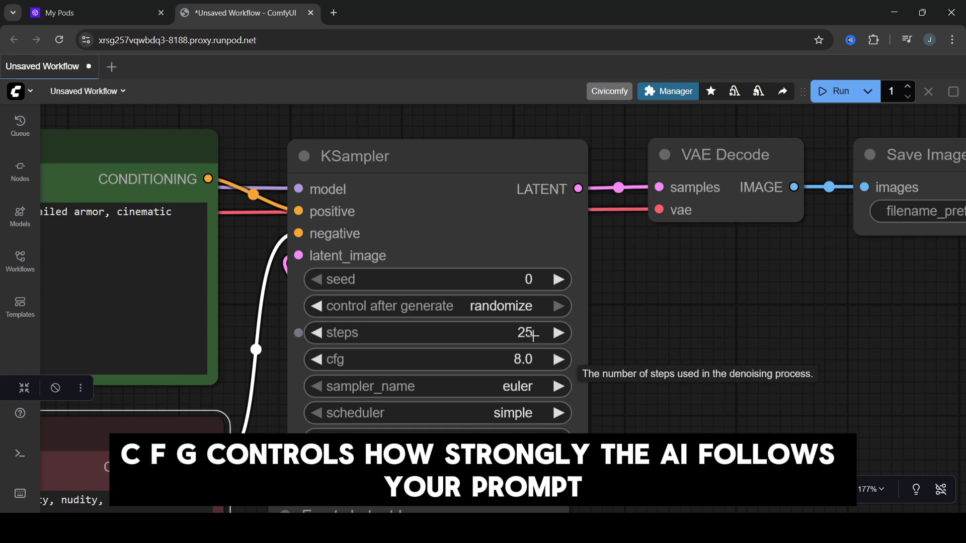
{"action": "left_click", "coordinate": [557, 360]}
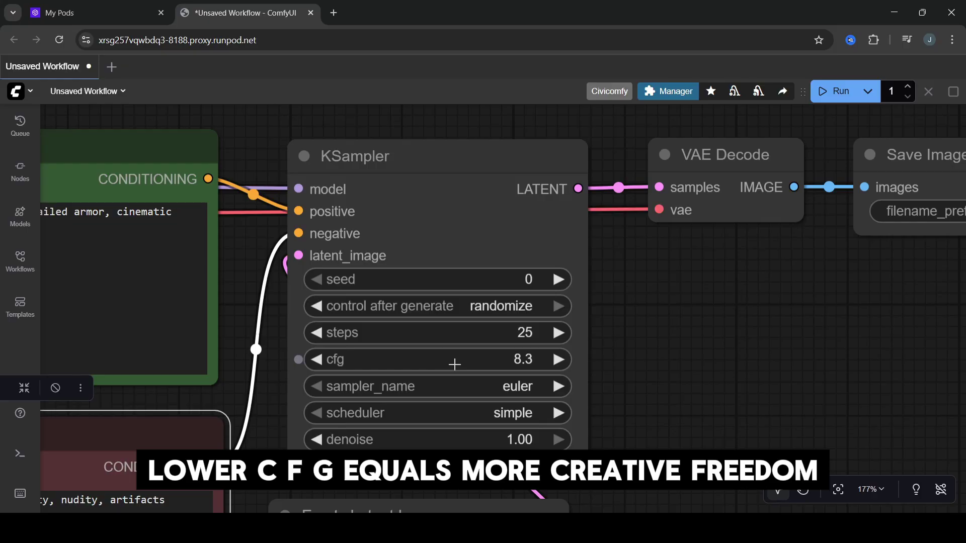
{"action": "left_click", "coordinate": [318, 360]}
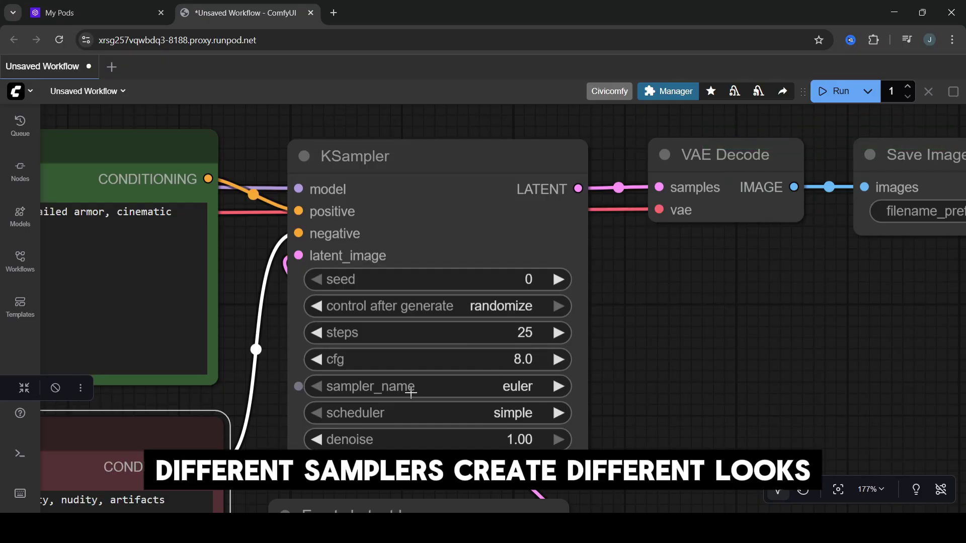
Step: Keep the KSampler on the euler sampler and simple scheduler, and restore denoise to 1.00
{"action": "left_click", "coordinate": [506, 388]}
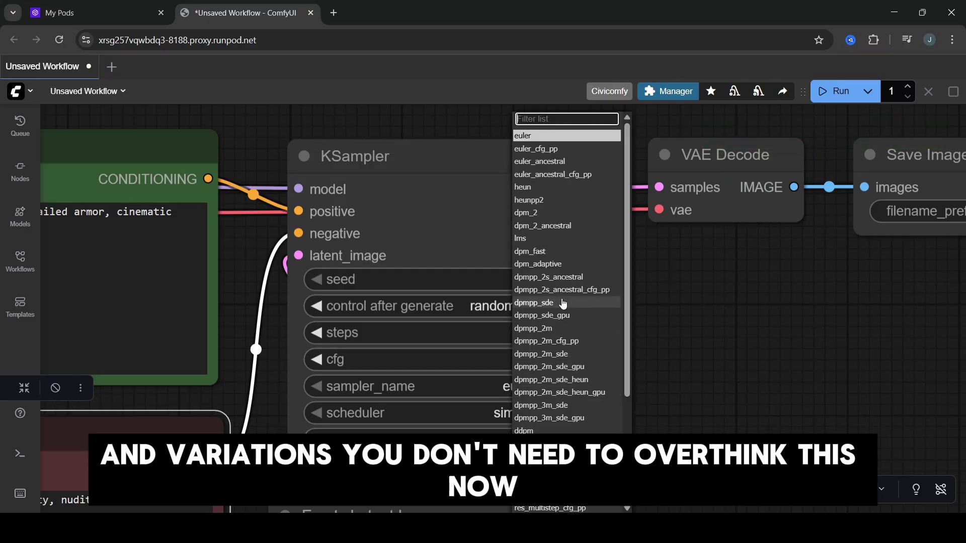
{"action": "scroll", "coordinate": [562, 304], "scroll_direction": "down", "scroll_amount": 3}
{"action": "scroll", "coordinate": [563, 302], "scroll_direction": "up", "scroll_amount": 4}
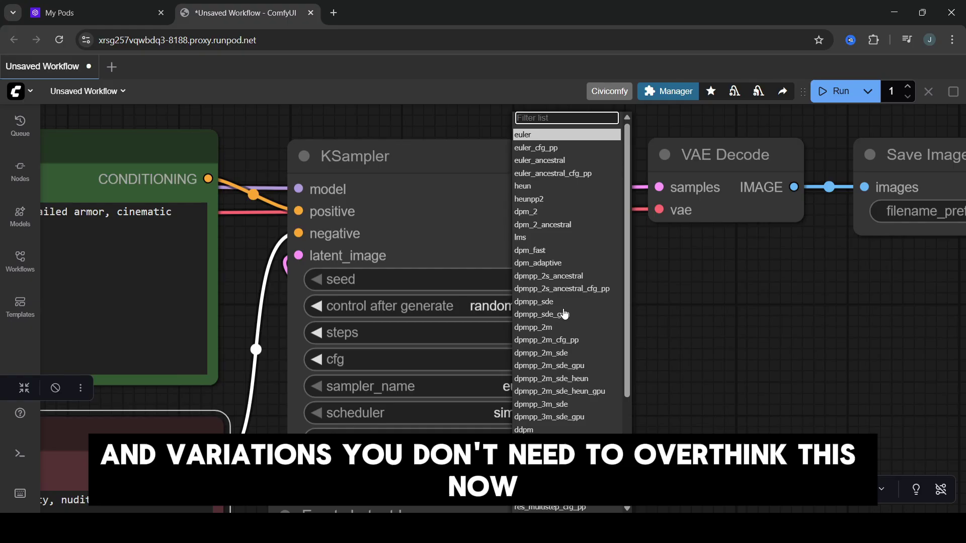
{"action": "left_click", "coordinate": [561, 136]}
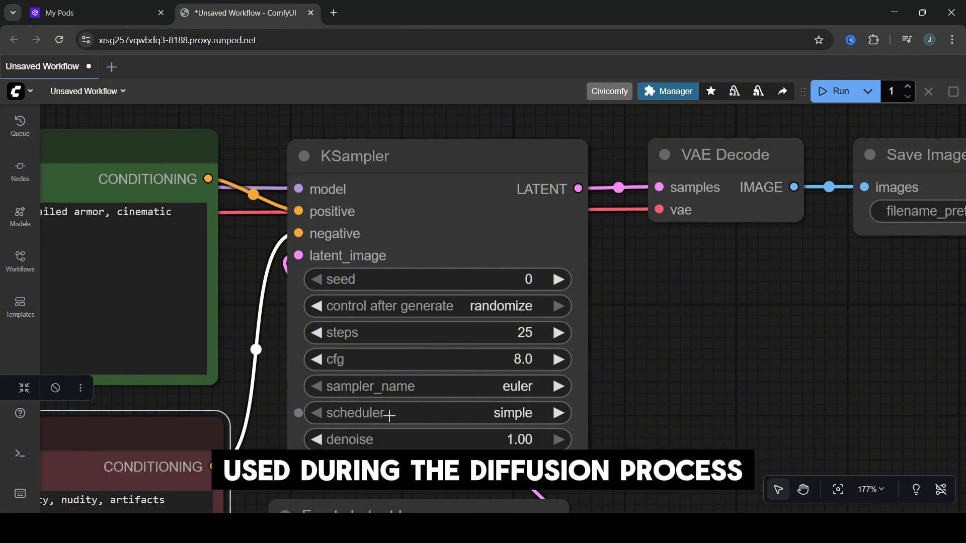
{"action": "left_click", "coordinate": [517, 414]}
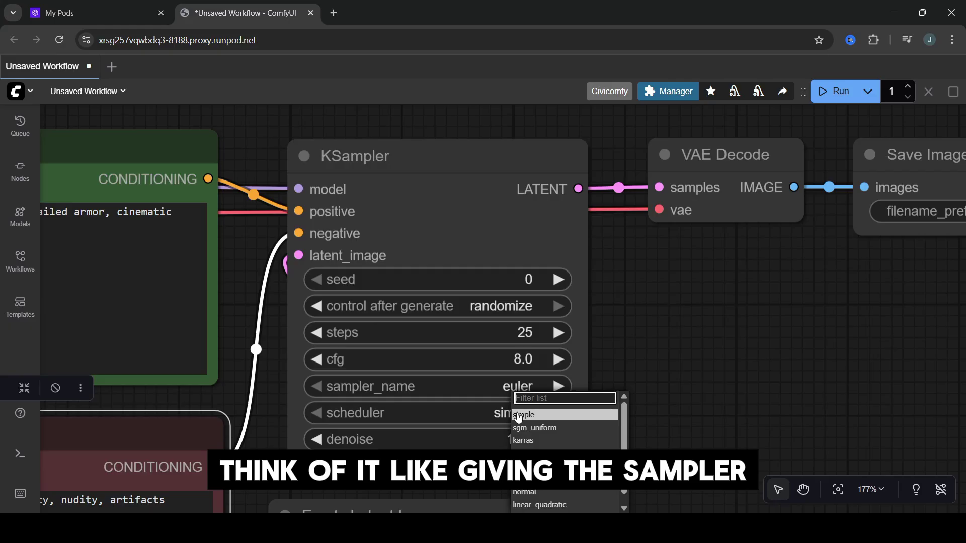
{"action": "scroll", "coordinate": [533, 427], "scroll_direction": "down", "scroll_amount": 1}
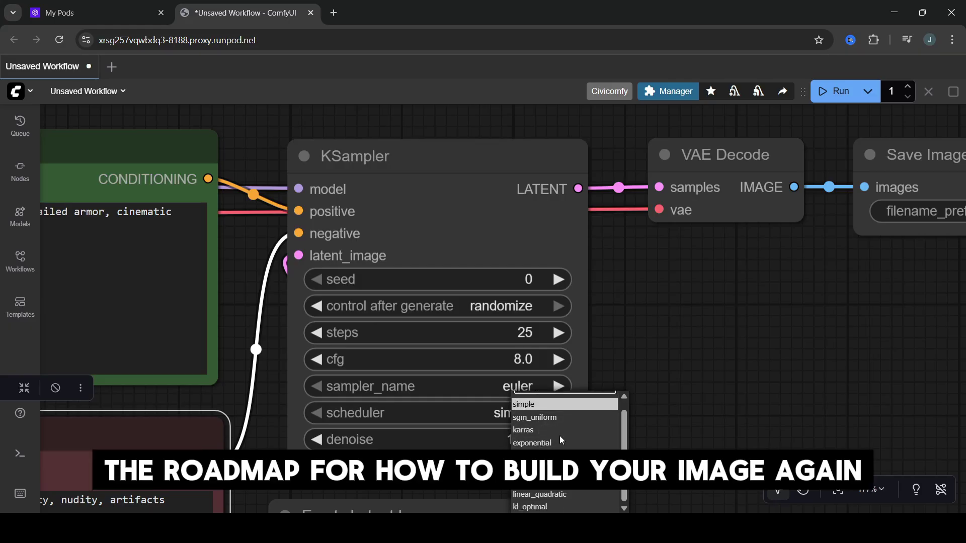
{"action": "left_click", "coordinate": [565, 407]}
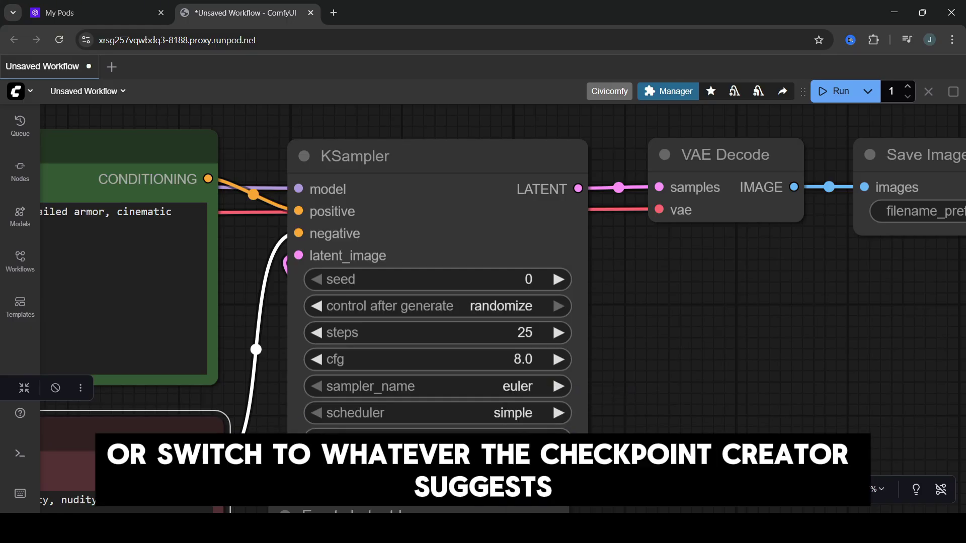
{"action": "left_click", "coordinate": [558, 440]}
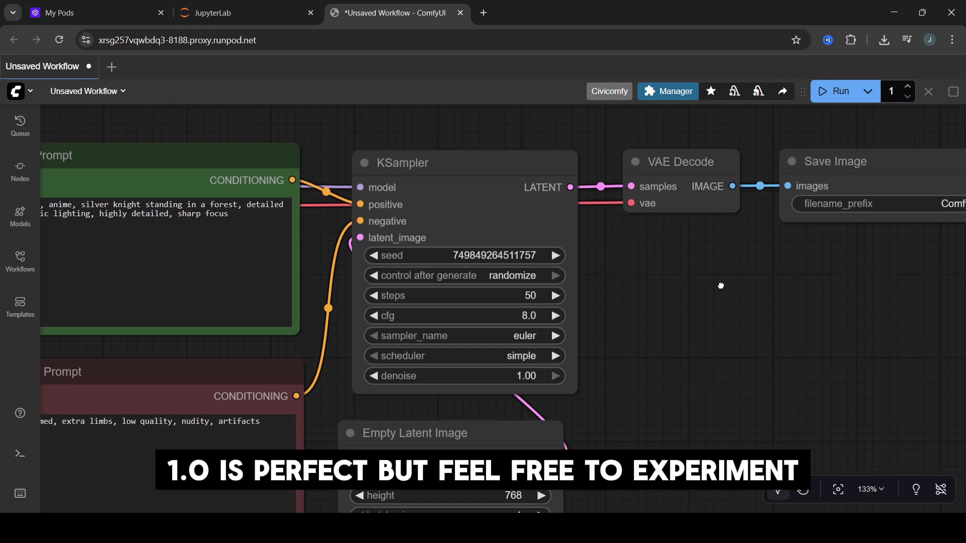
Step: Zoom out to about 83% and center the workflow from Load Checkpoint to Save Image
{"action": "left_click_drag", "start_coordinate": [728, 291], "coordinate": [675, 243]}
{"action": "scroll", "coordinate": [675, 243], "scroll_direction": "down", "scroll_amount": 1}
{"action": "scroll", "coordinate": [672, 245], "scroll_direction": "down", "scroll_amount": 1}
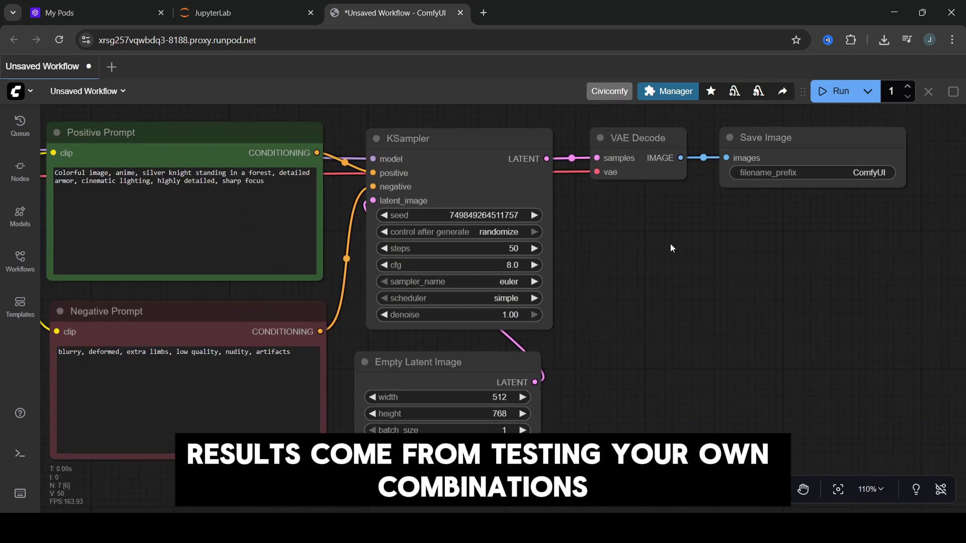
{"action": "scroll", "coordinate": [657, 247], "scroll_direction": "down", "scroll_amount": 2}
{"action": "scroll", "coordinate": [657, 245], "scroll_direction": "down", "scroll_amount": 1}
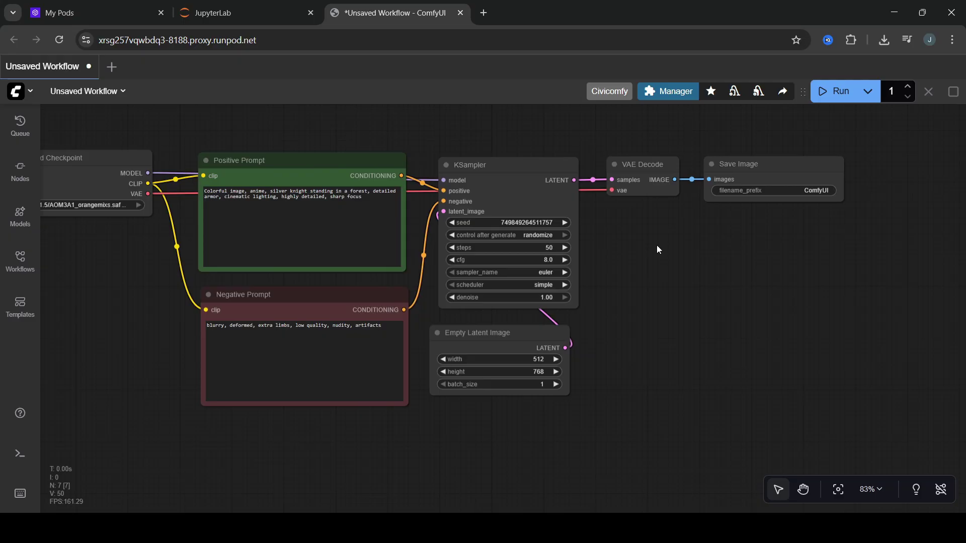
{"action": "left_click_drag", "start_coordinate": [657, 246], "coordinate": [694, 212]}
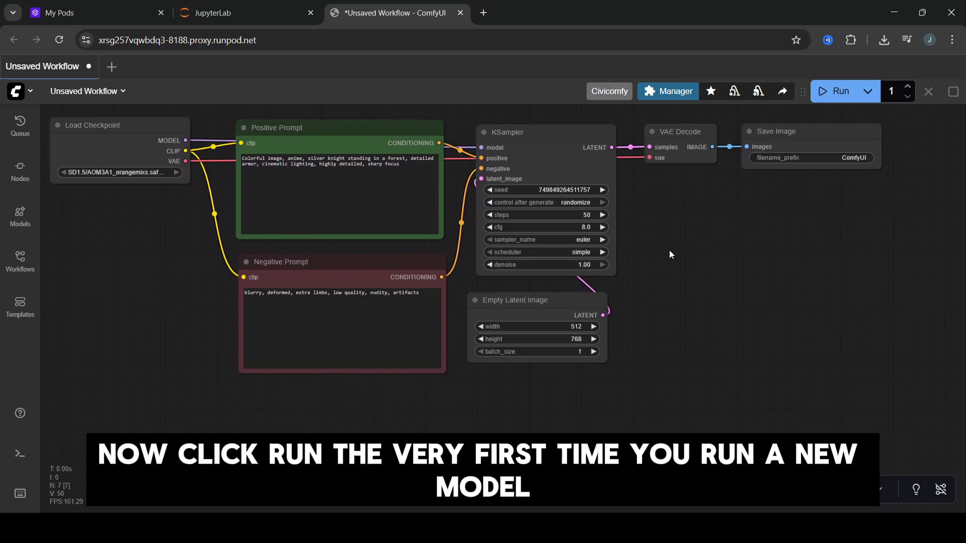
Step: Run the workflow, enlarge the Save Image preview, and download the silver knight picture
{"action": "left_click", "coordinate": [829, 101]}
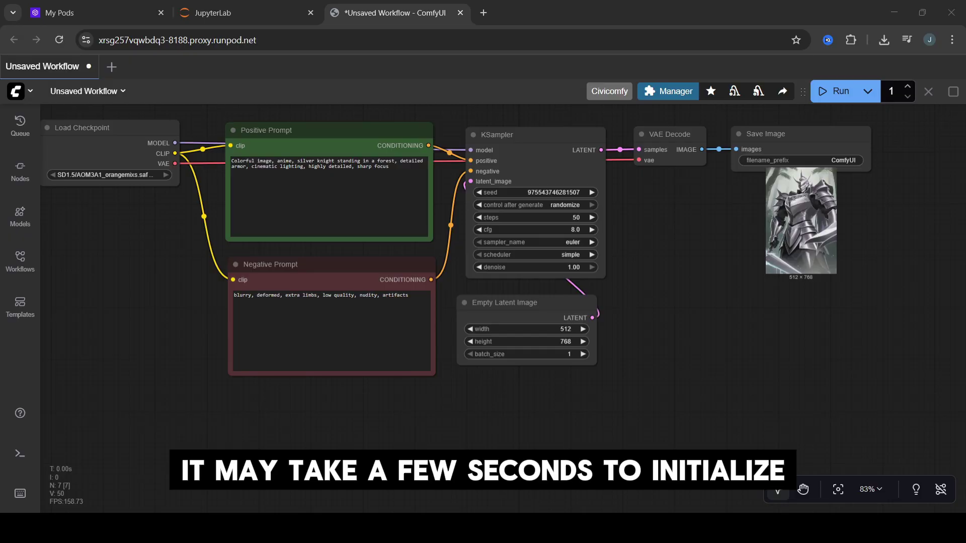
{"action": "left_click_drag", "start_coordinate": [658, 304], "coordinate": [297, 339]}
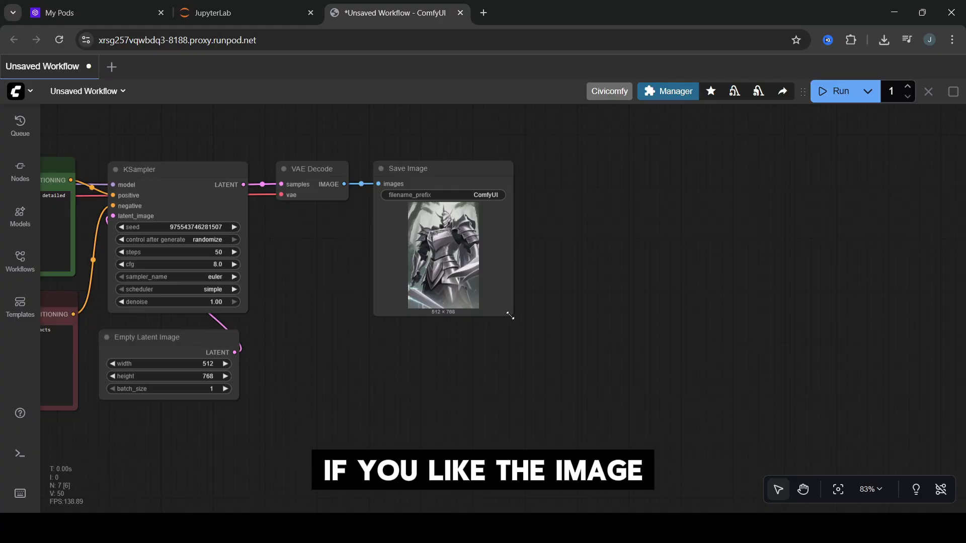
{"action": "left_click_drag", "start_coordinate": [510, 315], "coordinate": [660, 445]}
{"action": "right_click", "coordinate": [662, 444]}
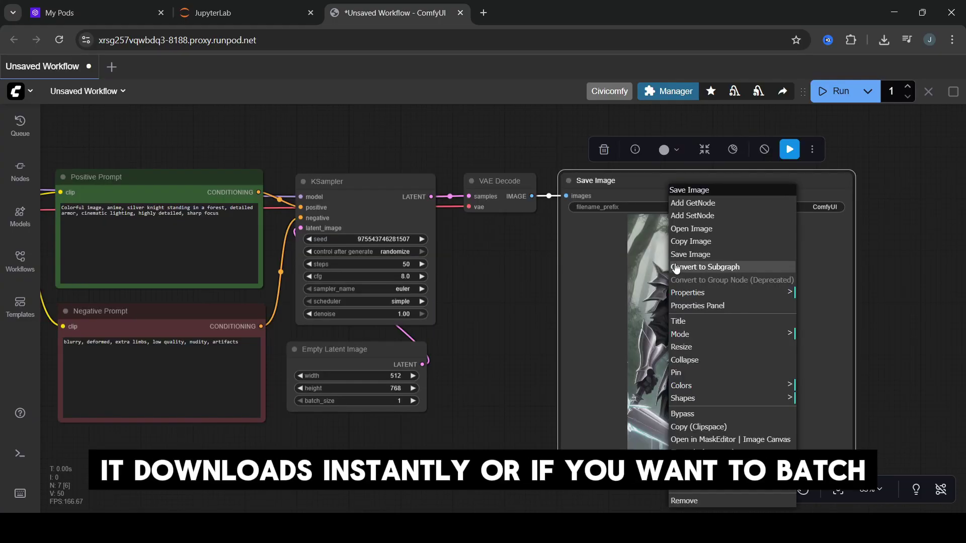
{"action": "left_click", "coordinate": [687, 256]}
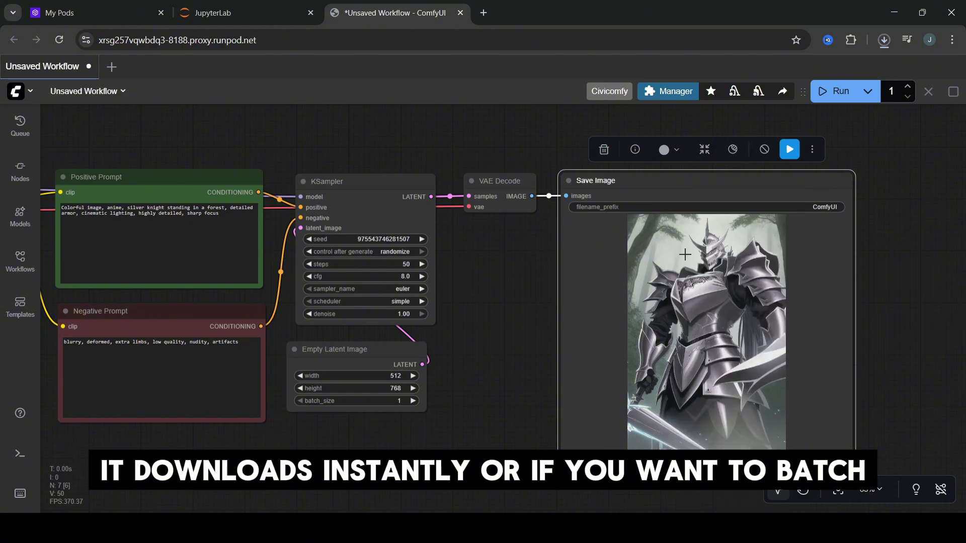
Step: Replace the old JupyterLab tab by relaunching JupyterLab from the pod's RunPod connection page
{"action": "left_click", "coordinate": [311, 13]}
{"action": "left_click", "coordinate": [97, 15]}
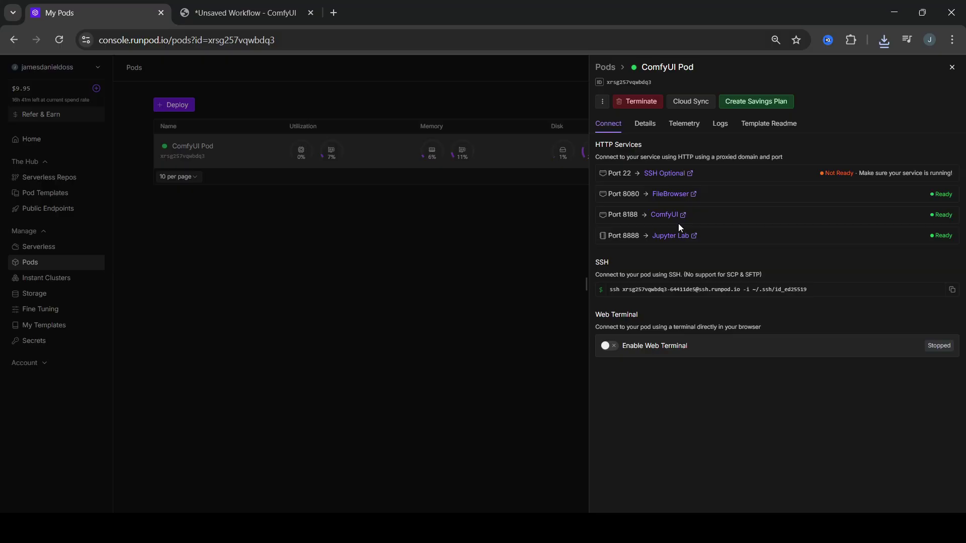
{"action": "left_click", "coordinate": [670, 236]}
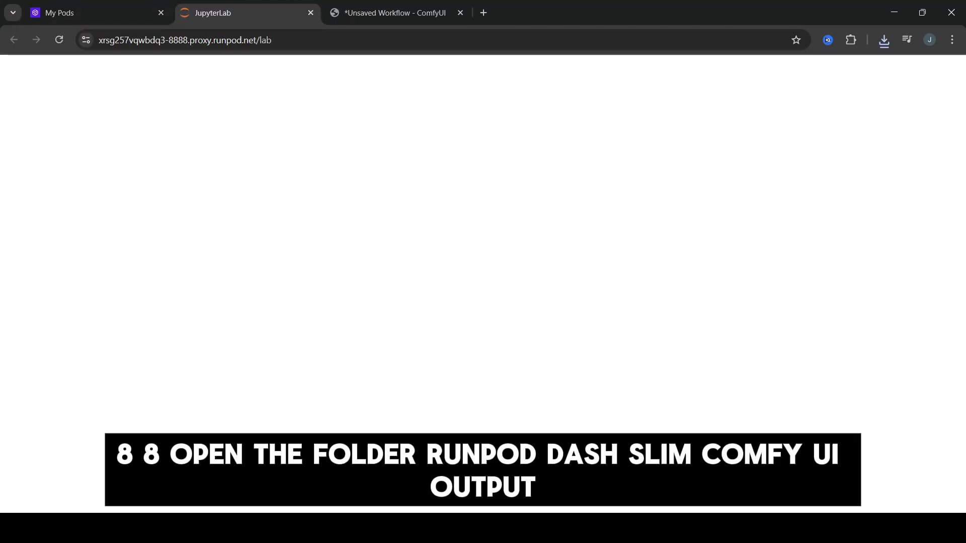
Step: Navigate into the runpod-slim > ComfyUI > output folder
{"action": "right_click", "coordinate": [72, 144]}
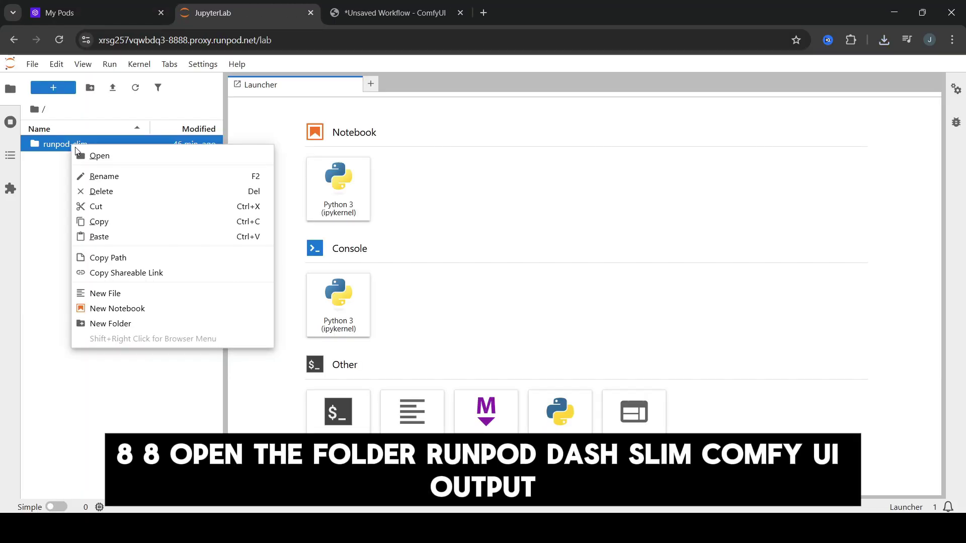
{"action": "left_click", "coordinate": [58, 167]}
{"action": "right_click", "coordinate": [83, 144]}
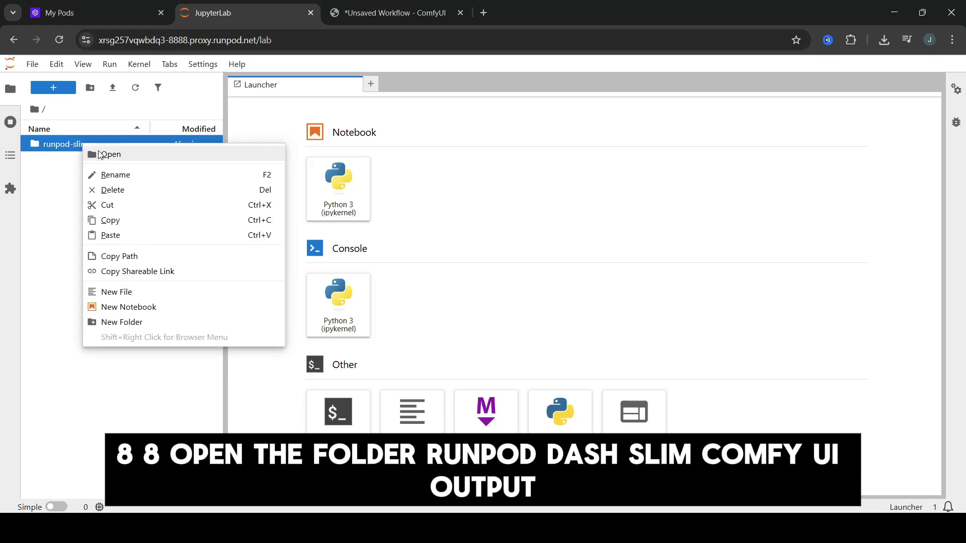
{"action": "left_click", "coordinate": [107, 156]}
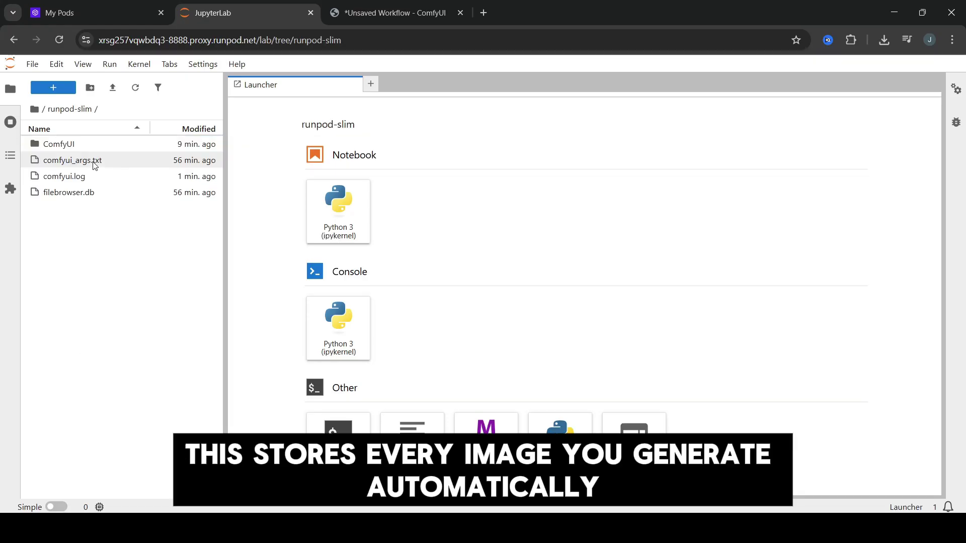
{"action": "left_click", "coordinate": [73, 143]}
{"action": "right_click", "coordinate": [73, 141]}
{"action": "left_click", "coordinate": [93, 153]}
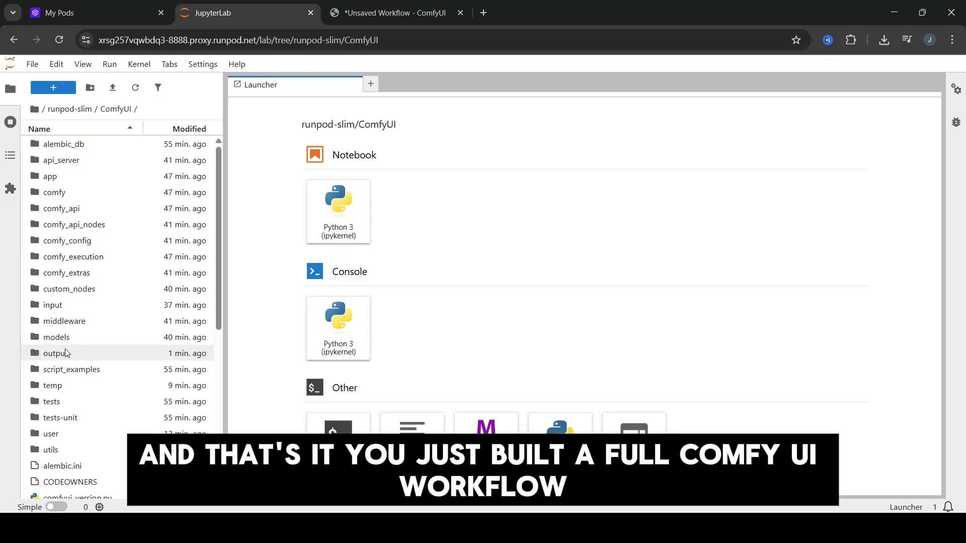
{"action": "right_click", "coordinate": [67, 353]}
{"action": "left_click", "coordinate": [121, 159]}
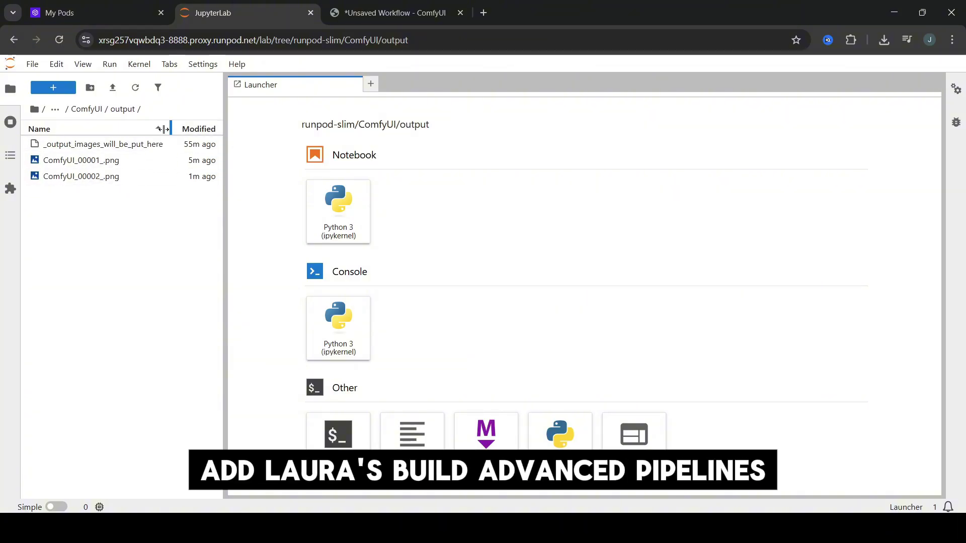
Step: Widen the Name column and select ComfyUI_00002_.png and ComfyUI_00001_.png
{"action": "left_click_drag", "start_coordinate": [150, 129], "coordinate": [177, 128]}
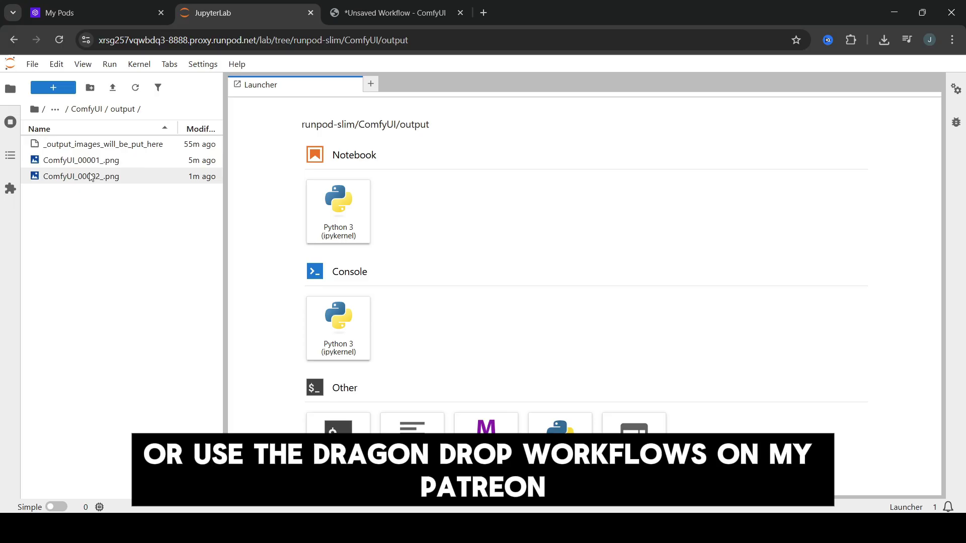
{"action": "left_click", "coordinate": [91, 176]}
{"action": "left_click", "coordinate": [95, 162]}
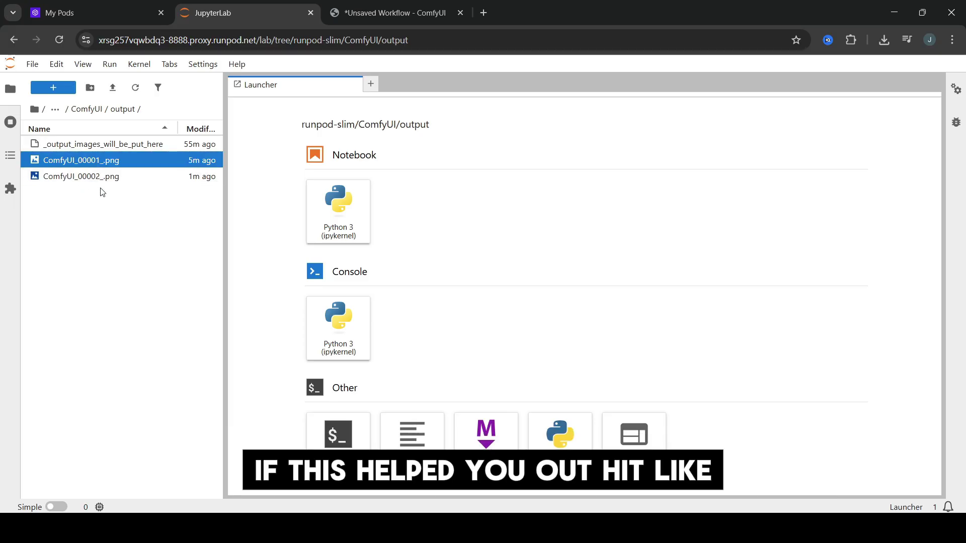
Step: Return to the ComfyUI workflow and pan it so the whole graph is visible
{"action": "left_click", "coordinate": [101, 15]}
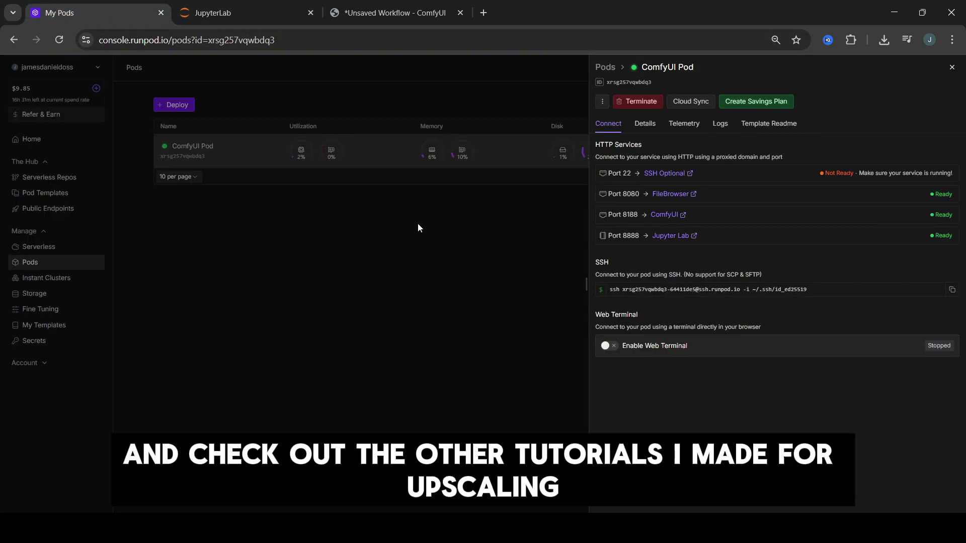
{"action": "left_click", "coordinate": [382, 15]}
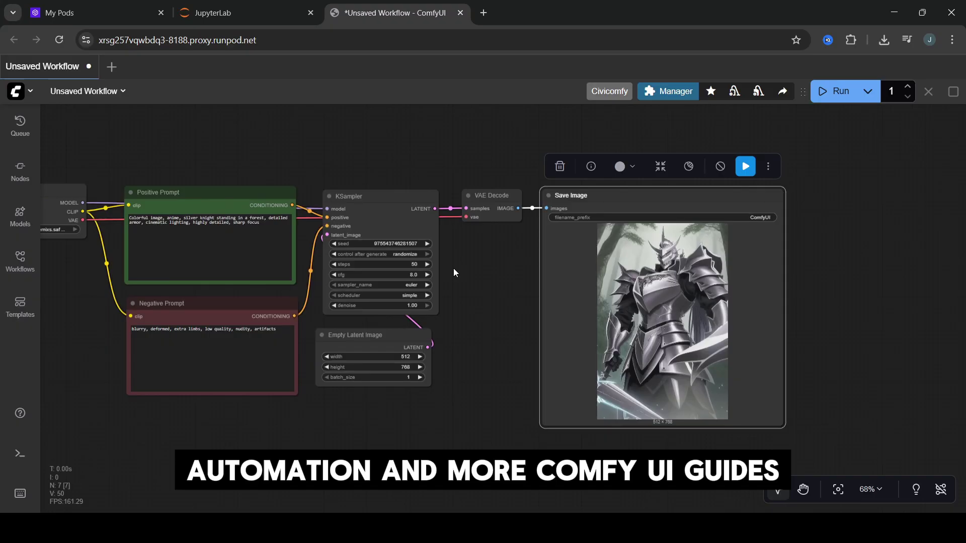
{"action": "left_click_drag", "start_coordinate": [454, 270], "coordinate": [551, 258]}
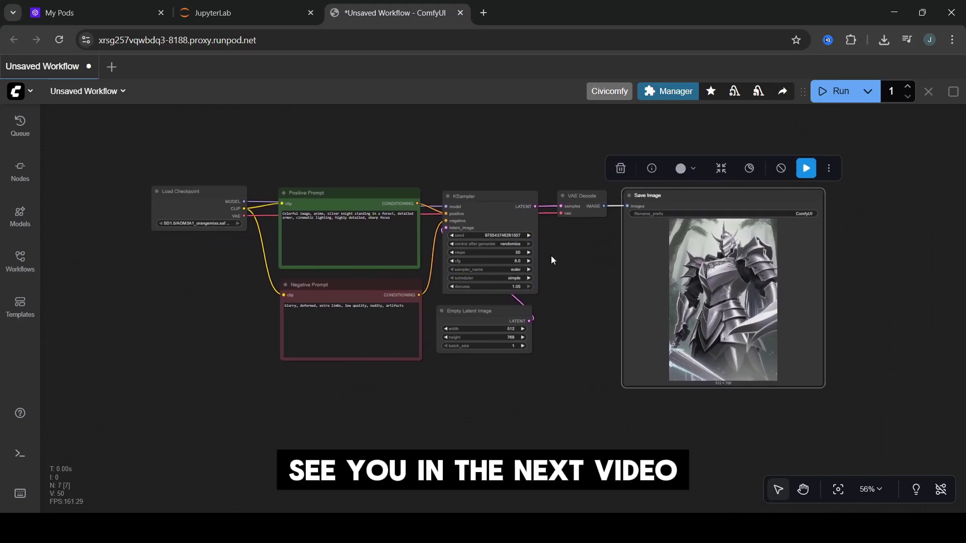